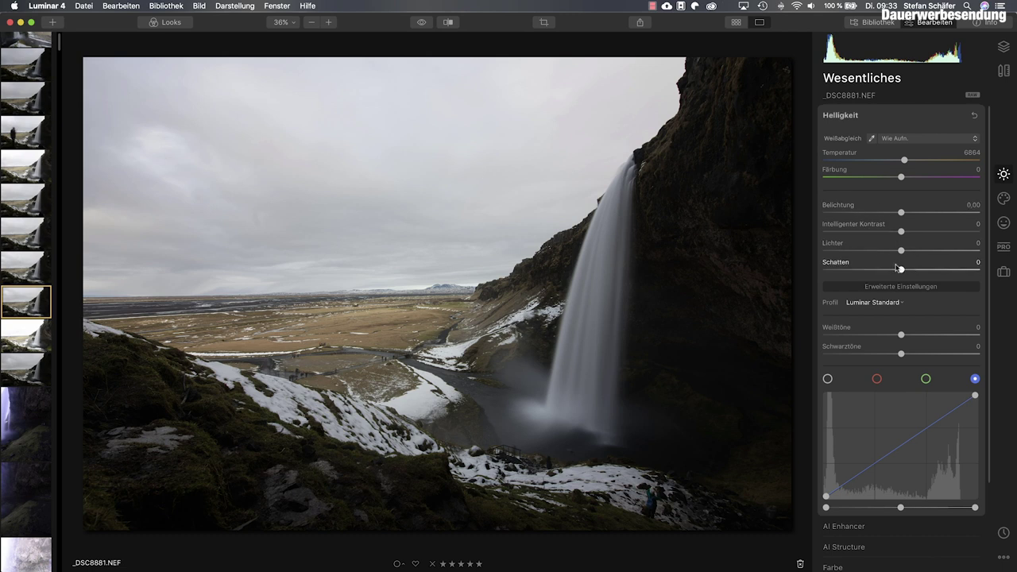
Brighten the waterfall photo's shadows by setting Schatten to 25 and reduce the highlights by setting Lichter to -20
drag(901, 270, 922, 271)
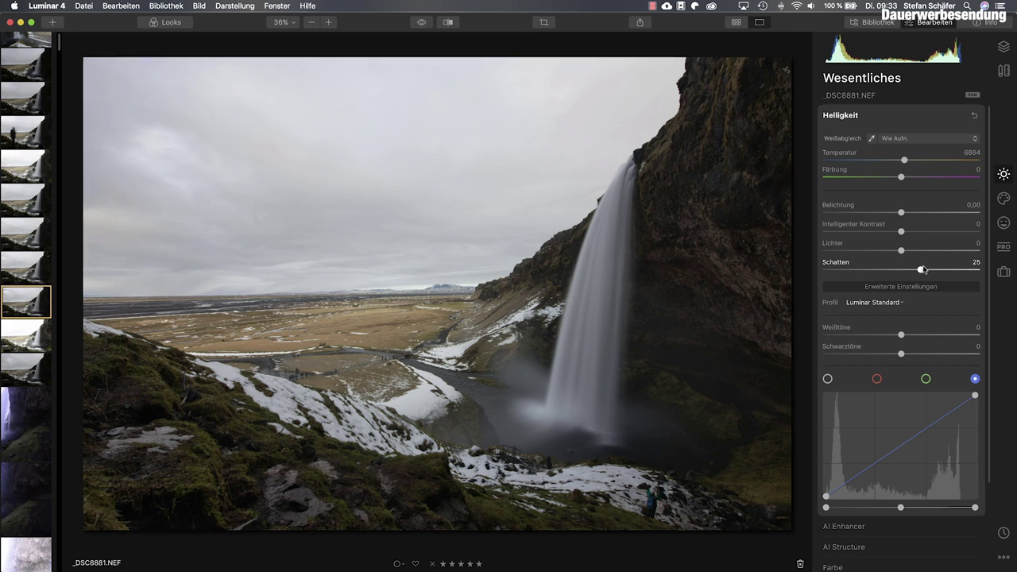
mouse_move(922, 269)
mouse_down()
mouse_move(992, 273)
mouse_move(925, 274)
mouse_up()
drag(901, 251, 886, 254)
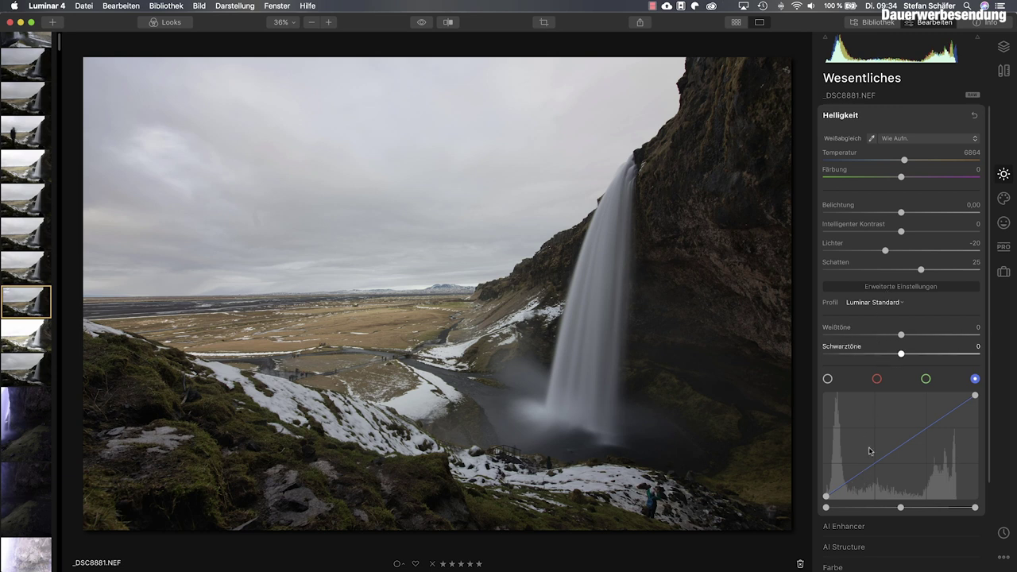
Set Belichtung to 0.20, Intelligenter Kontrast to 18 and the white balance Temperatur to 6527
click(903, 288)
click(903, 288)
drag(902, 213, 904, 216)
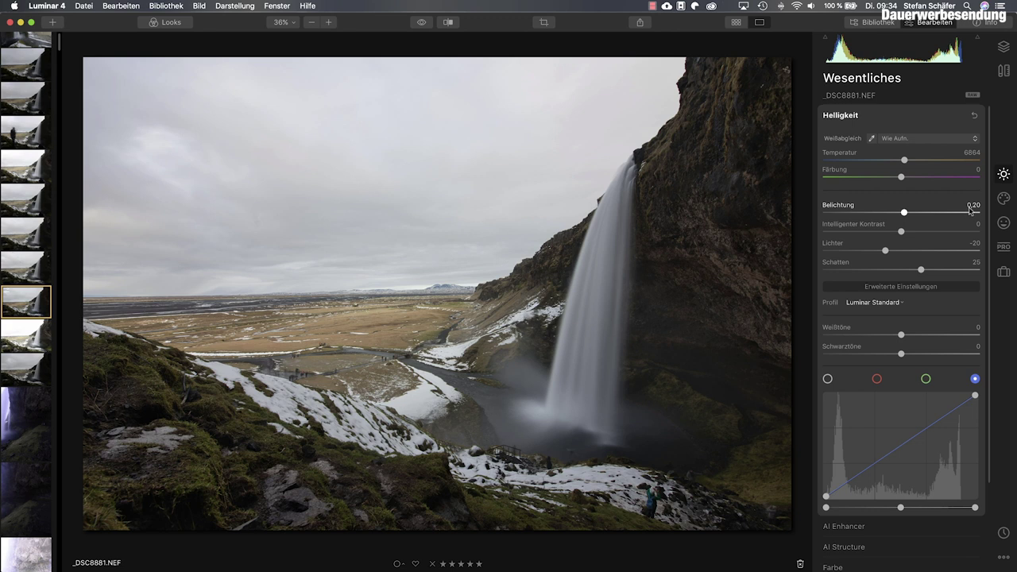
drag(901, 231, 917, 232)
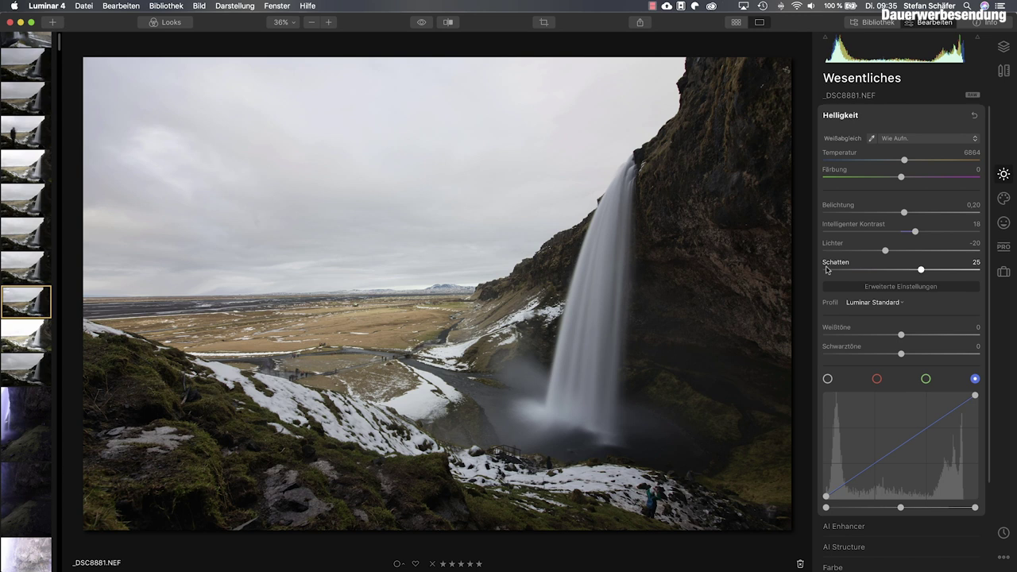
drag(904, 159, 902, 159)
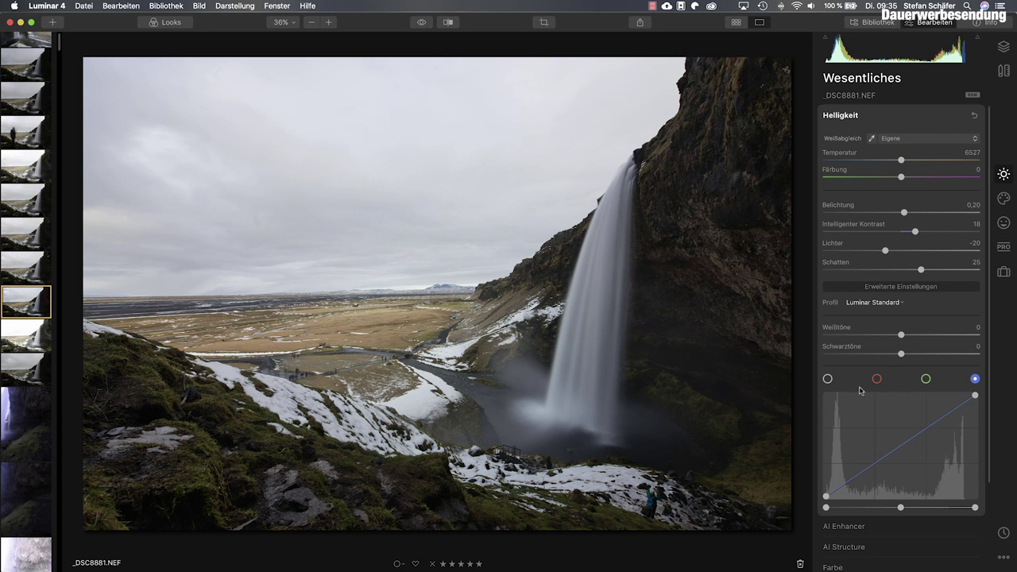
On the overall tone curve, raise the black point slightly, anchor a point in the deep shadows and lift the upper midtones slightly
click(828, 380)
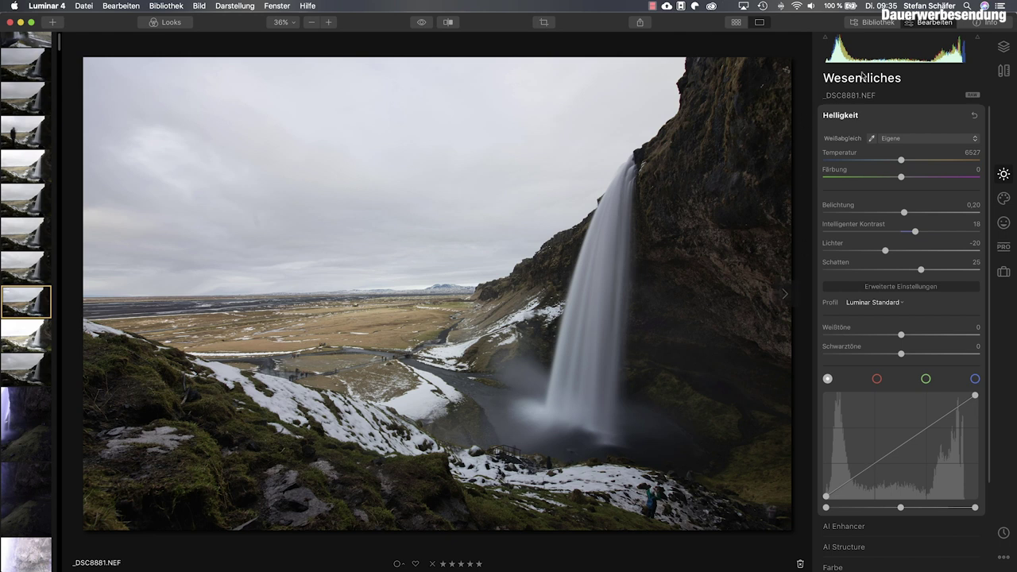
scroll(827, 486, down, 1)
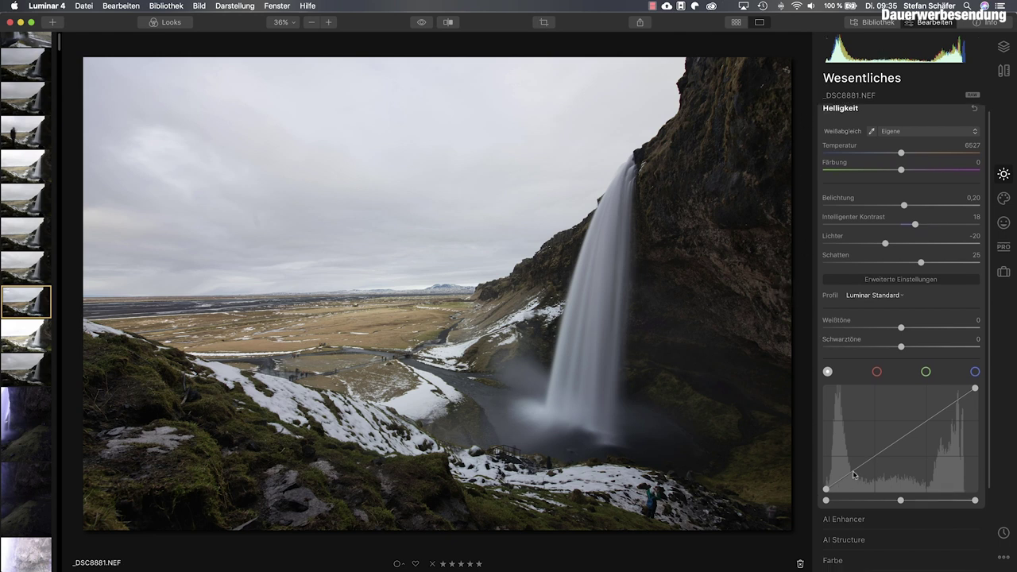
drag(826, 488, 846, 477)
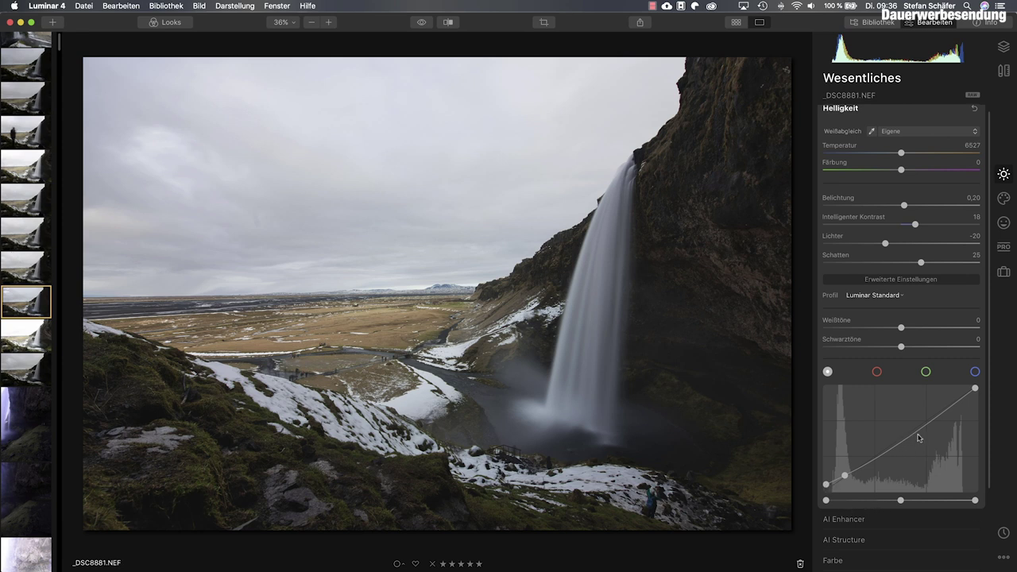
drag(923, 432, 922, 423)
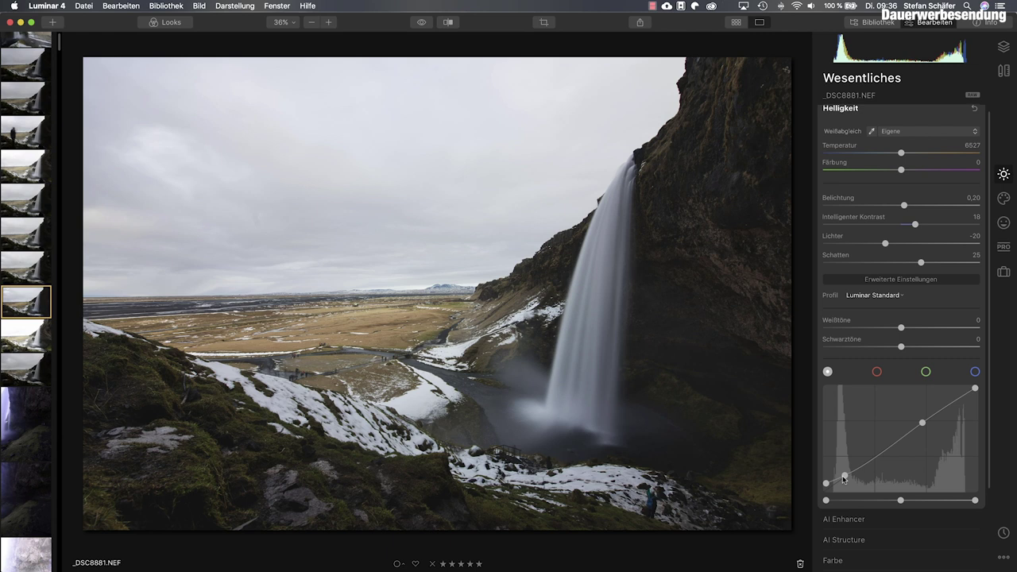
drag(844, 478, 846, 477)
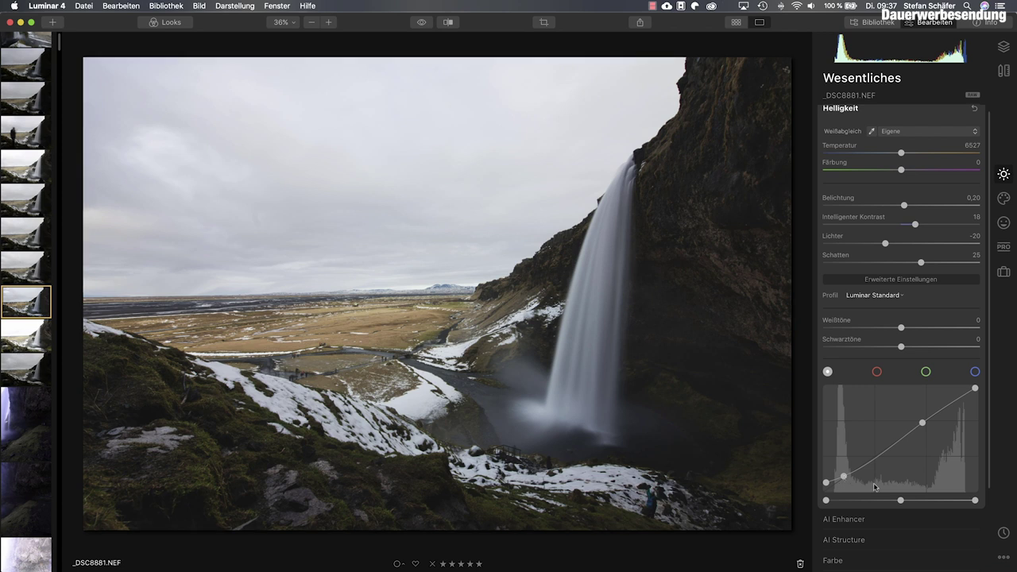
Lower the tone curve's white point slightly and add a point in the highlights just below it
drag(976, 393, 979, 391)
click(954, 400)
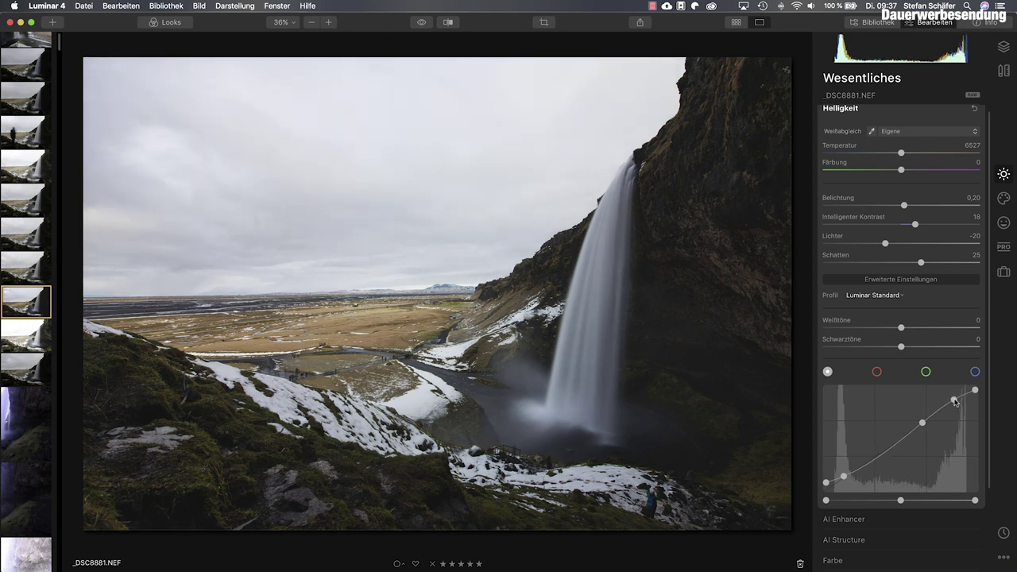
drag(955, 402, 954, 401)
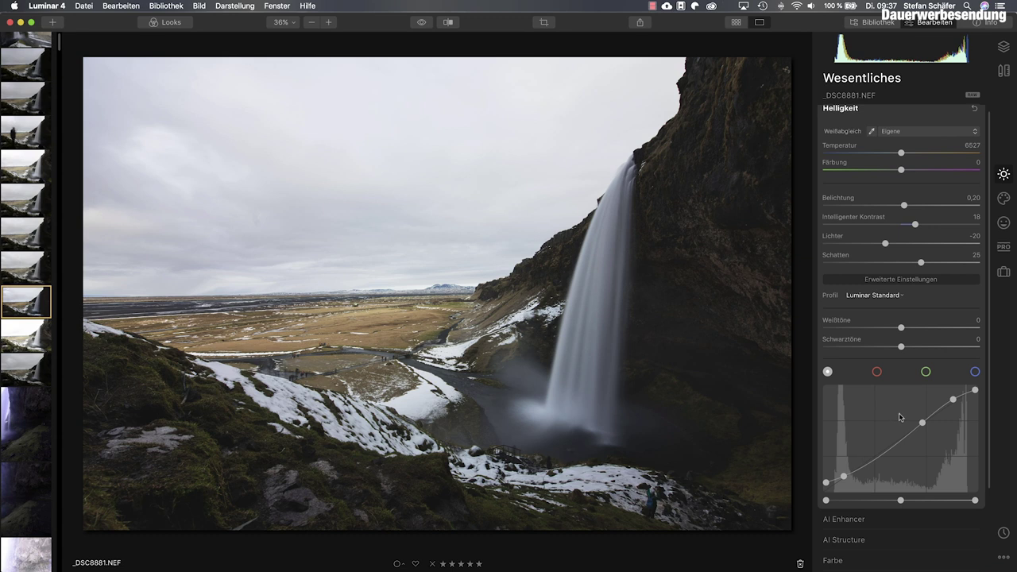
Set the AI Structure Stärke to 30
click(859, 543)
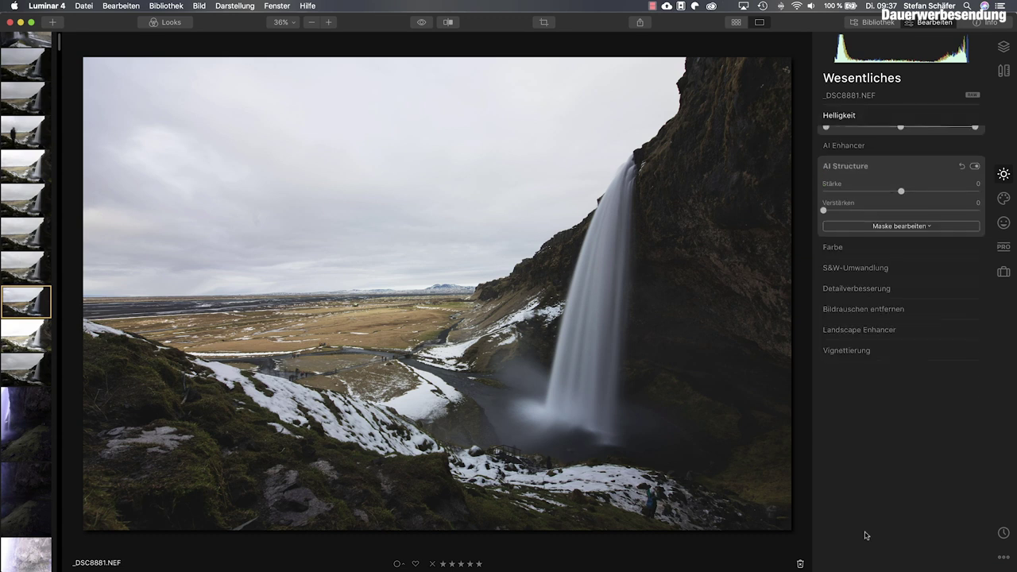
drag(903, 185, 924, 186)
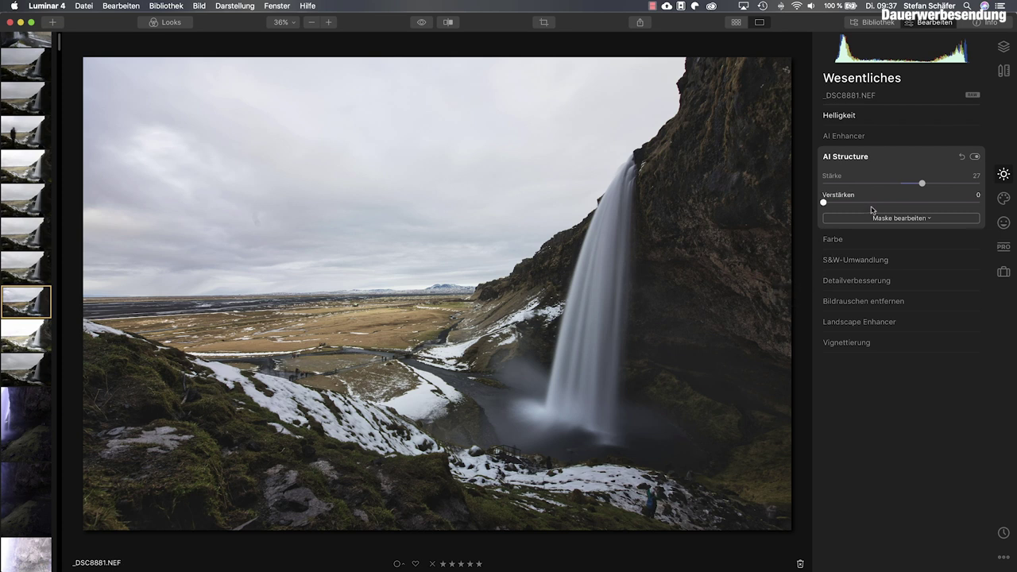
drag(922, 183, 926, 184)
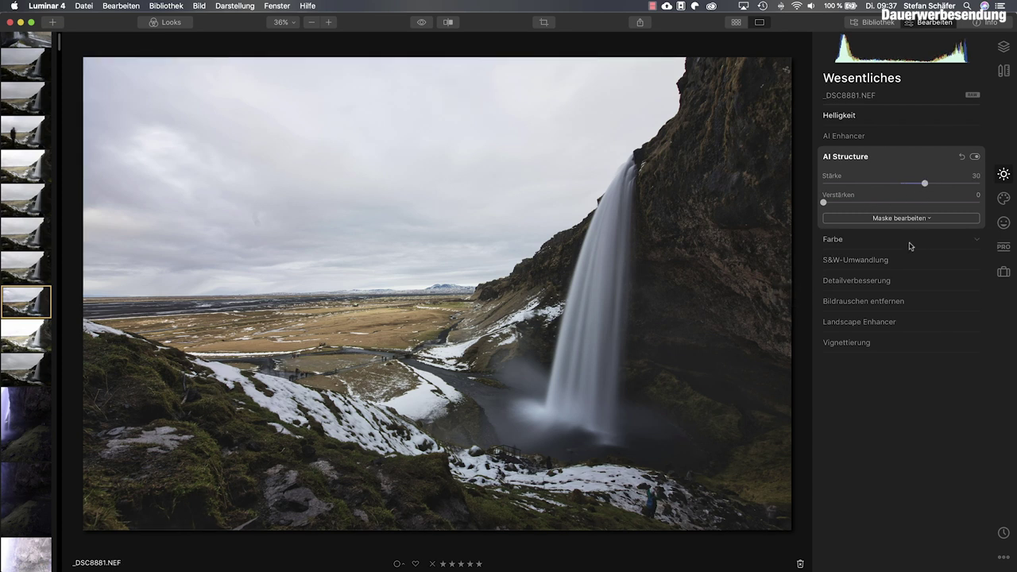
In Detailverbesserung, set Kleine Details to 10 and Mittlere Details to 16
click(855, 280)
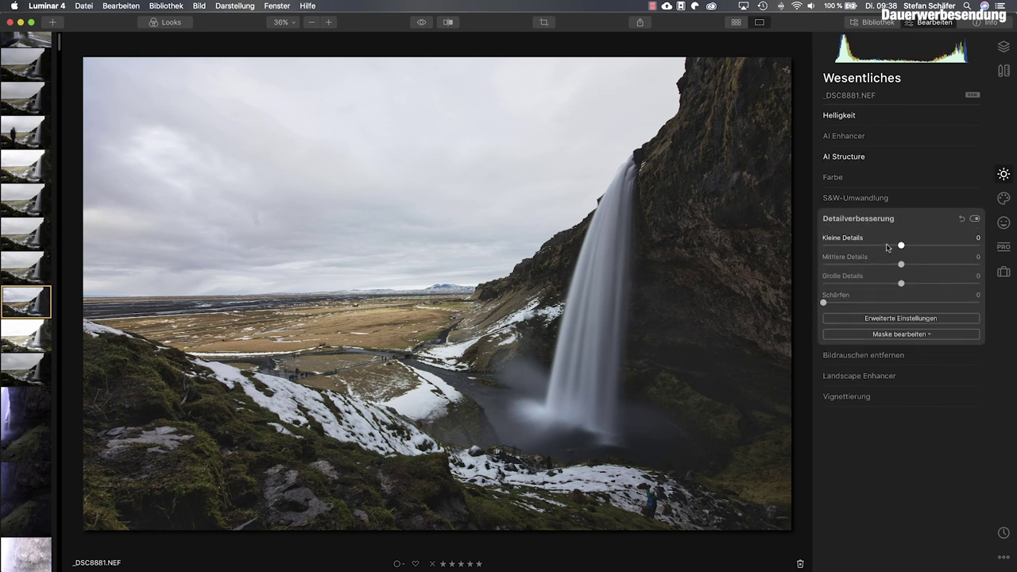
drag(903, 245, 917, 265)
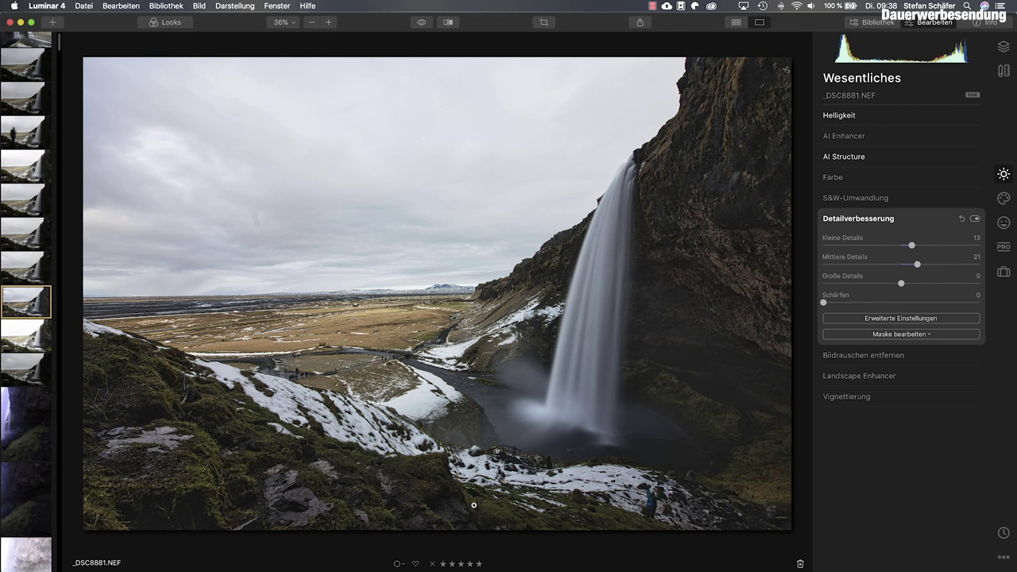
drag(919, 265, 910, 248)
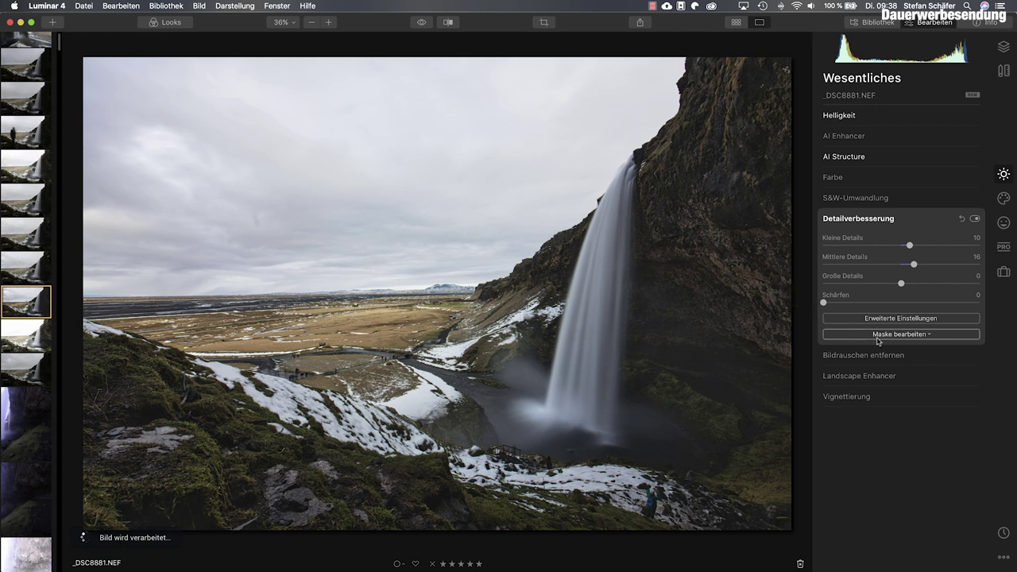
Restrict Detailverbesserung with a Verlaufsmaske running diagonally from the foot of the waterfall toward the sky, with the sky-side edge moved closer to the horizon
click(924, 337)
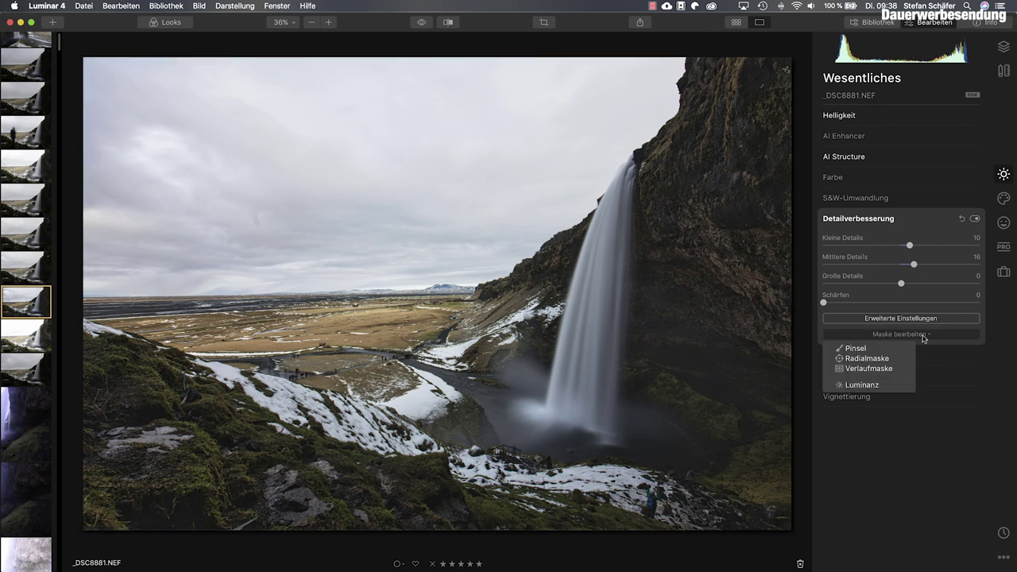
click(875, 370)
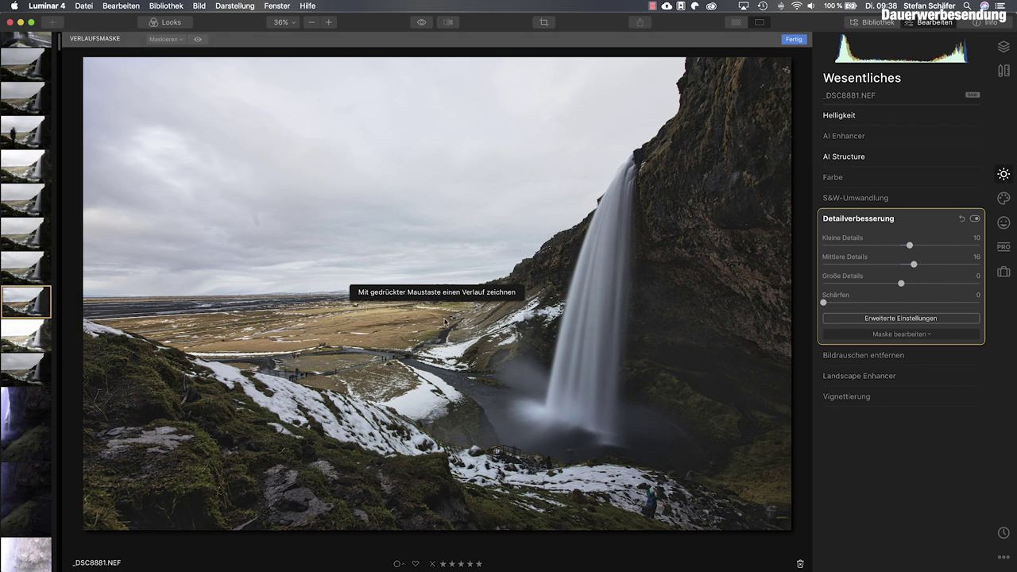
mouse_move(564, 398)
mouse_down()
mouse_move(533, 374)
mouse_move(461, 259)
mouse_move(484, 193)
mouse_up()
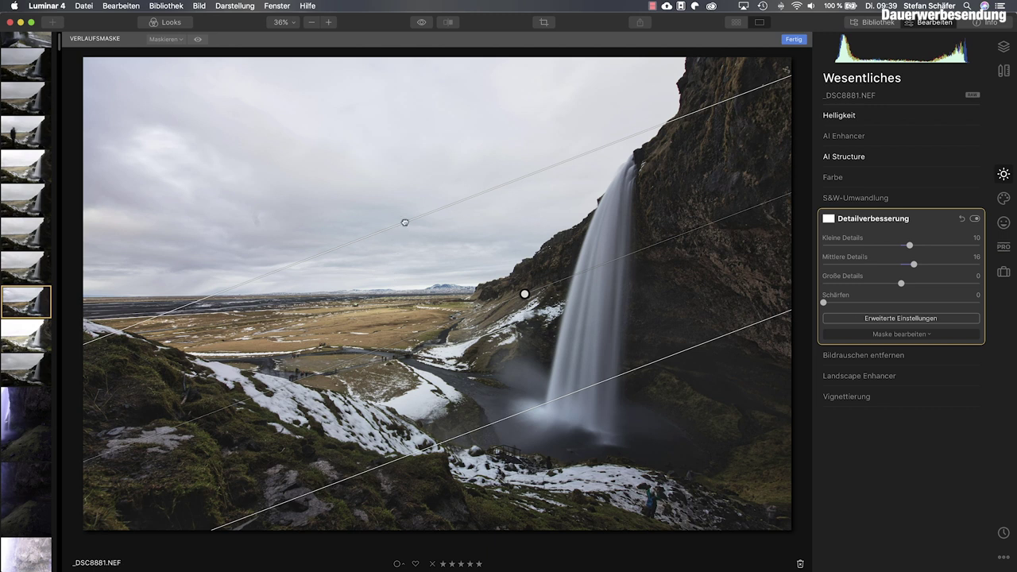
drag(405, 223, 456, 278)
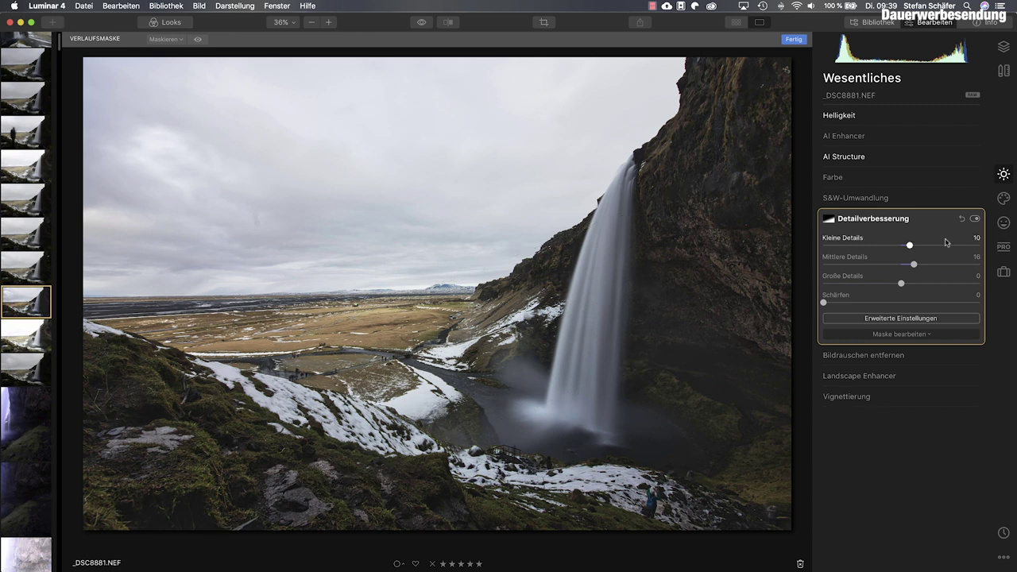
click(792, 40)
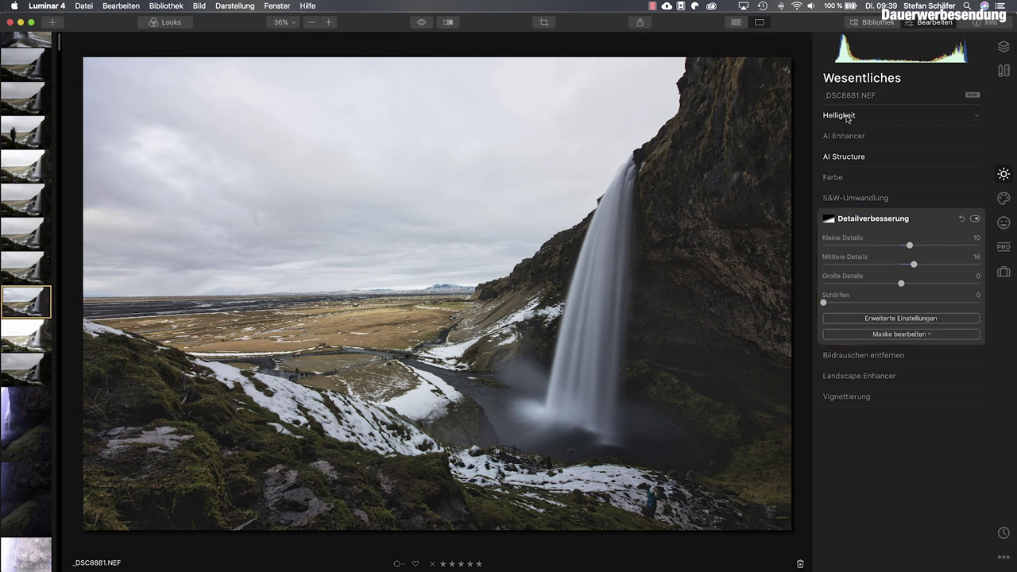
click(888, 216)
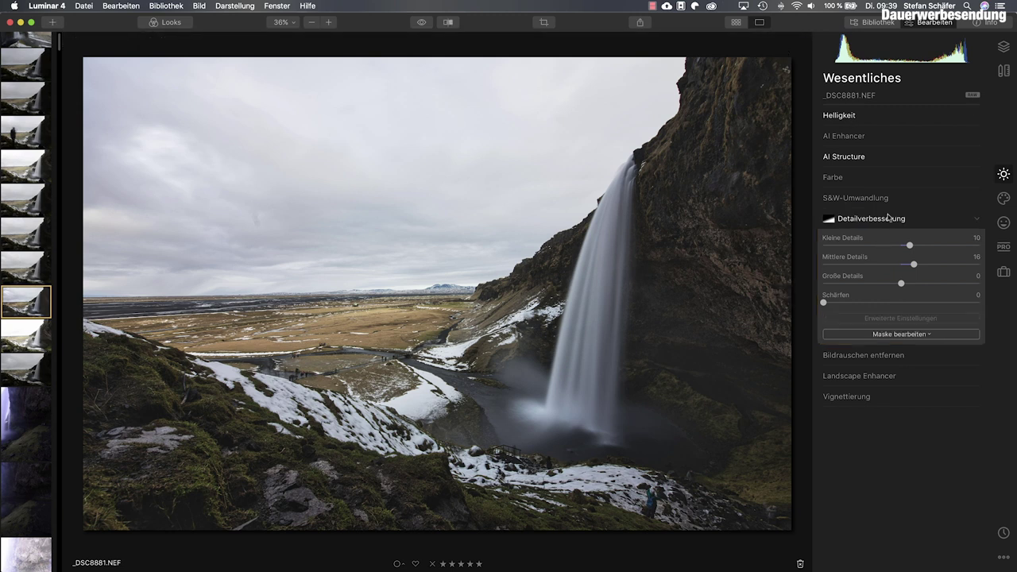
In the advanced Farbe settings, set the Sättigung of the red tones to -34 and of the green tones to -39
click(852, 183)
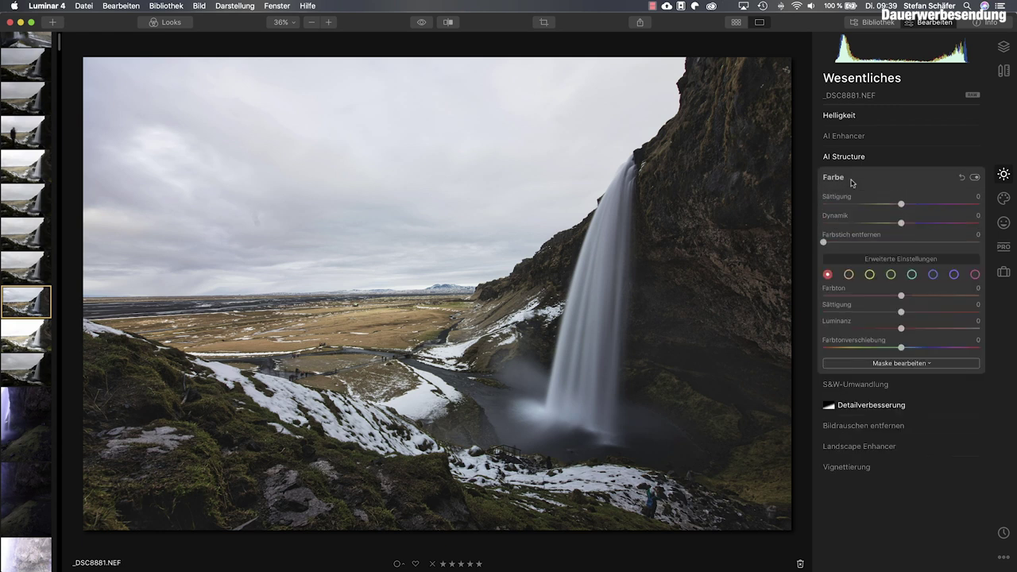
click(903, 261)
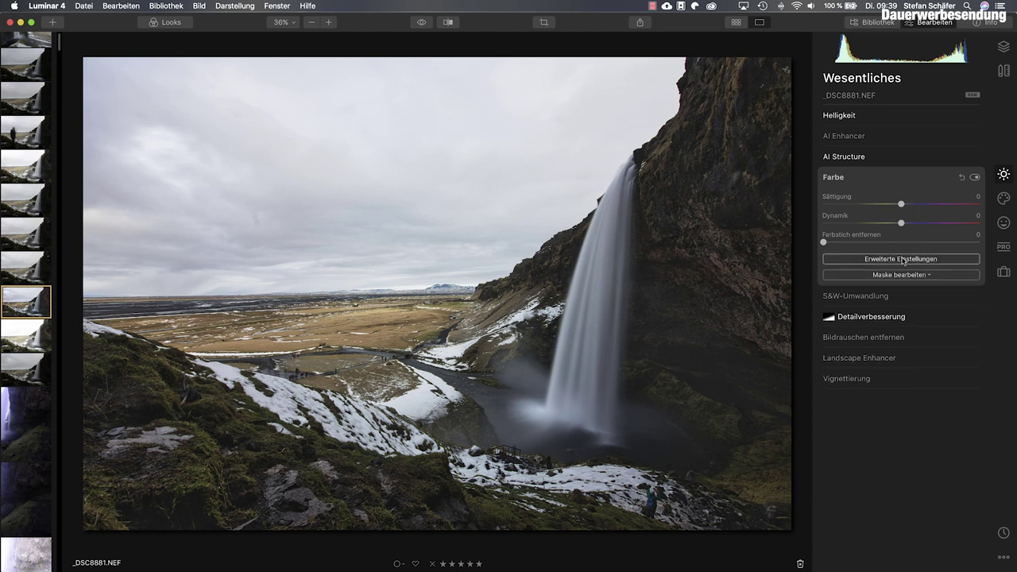
click(910, 260)
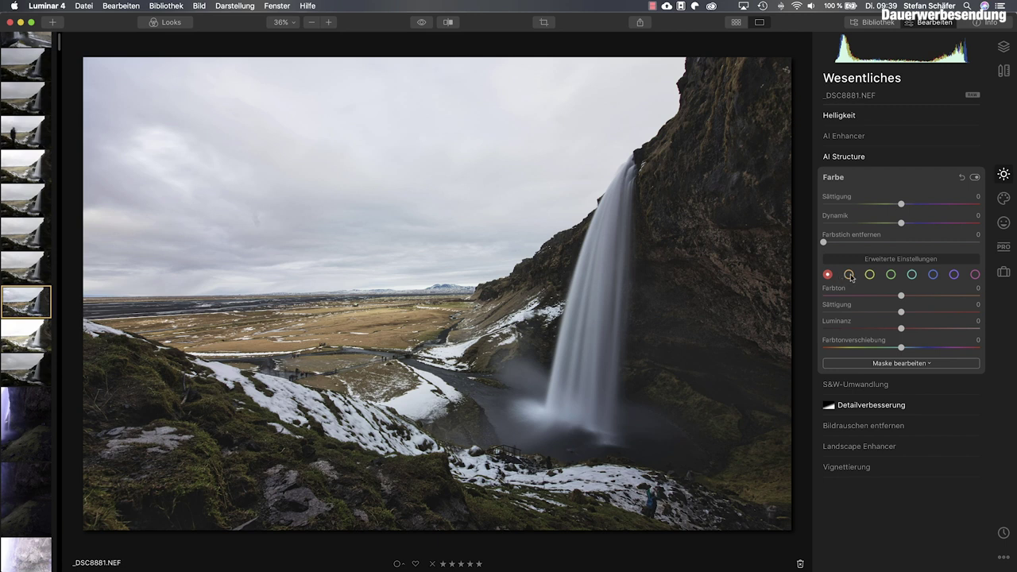
drag(902, 311, 876, 314)
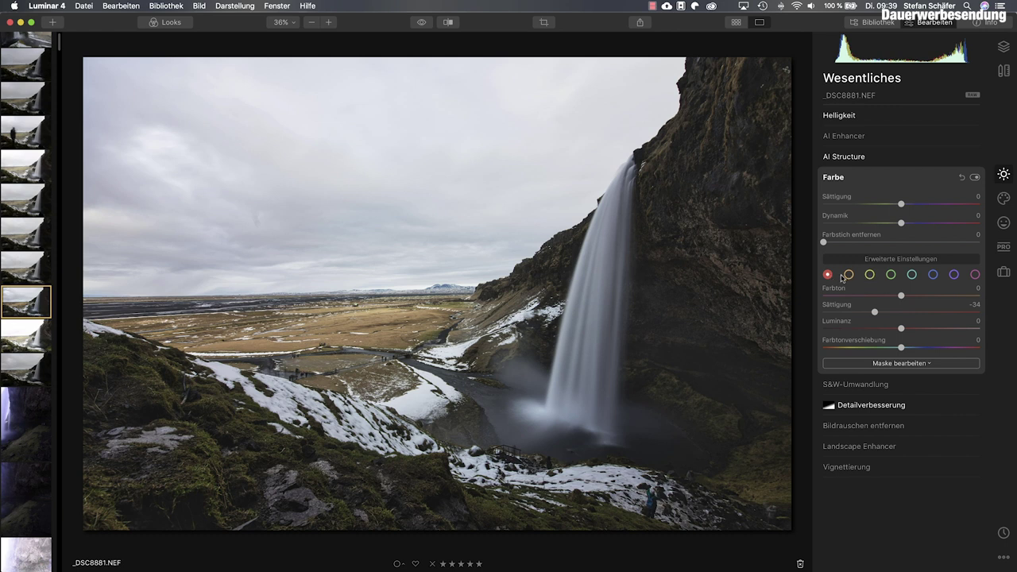
click(890, 275)
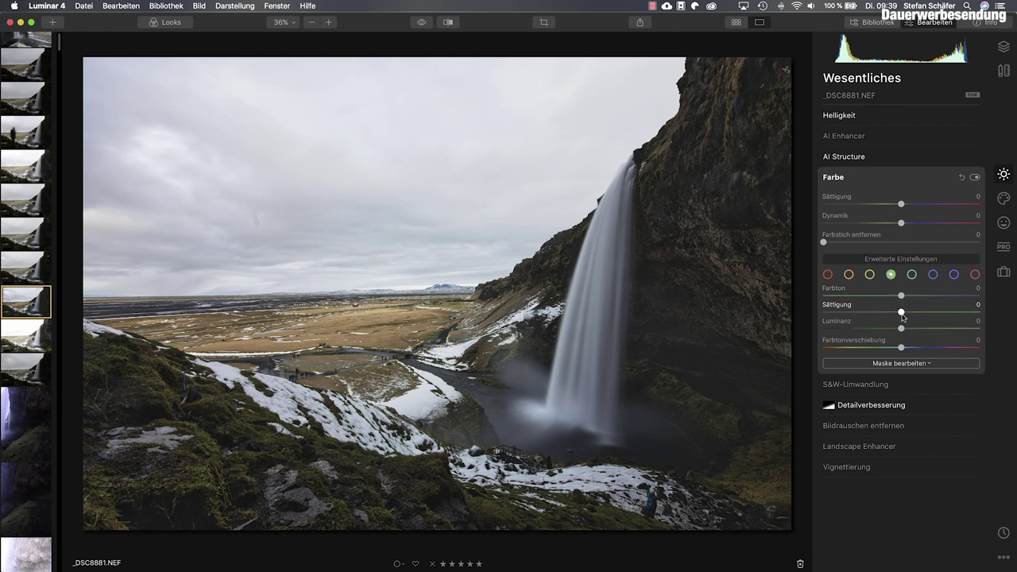
drag(901, 312, 870, 313)
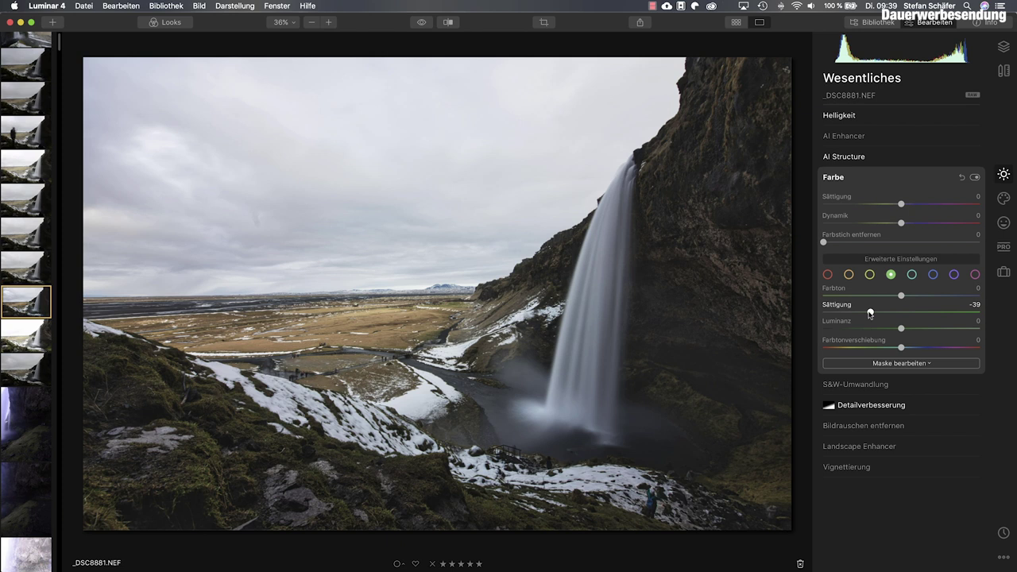
Set the Sättigung of the aqua tones to -48 and of the blue tones to -59
click(912, 274)
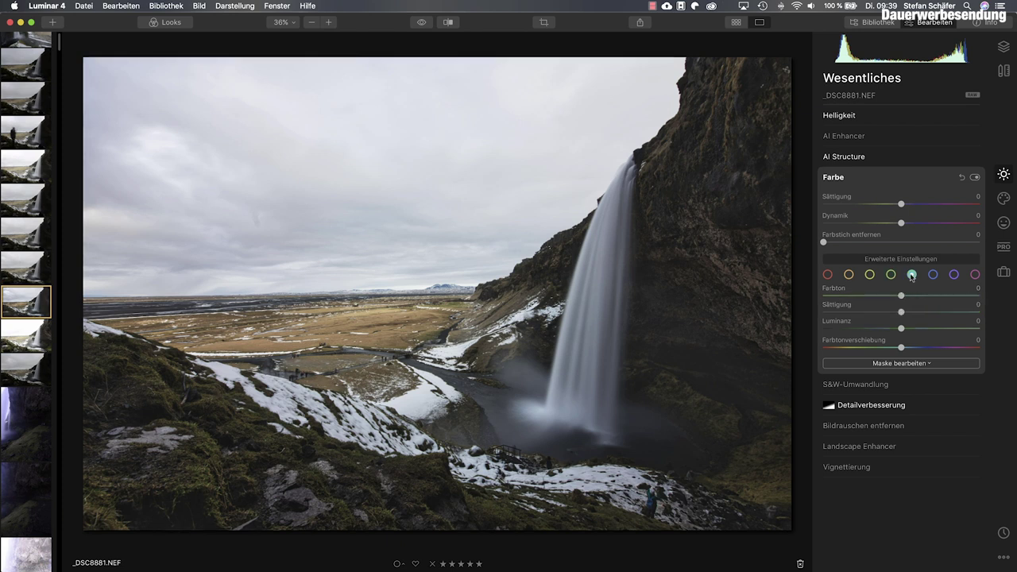
drag(903, 313, 864, 314)
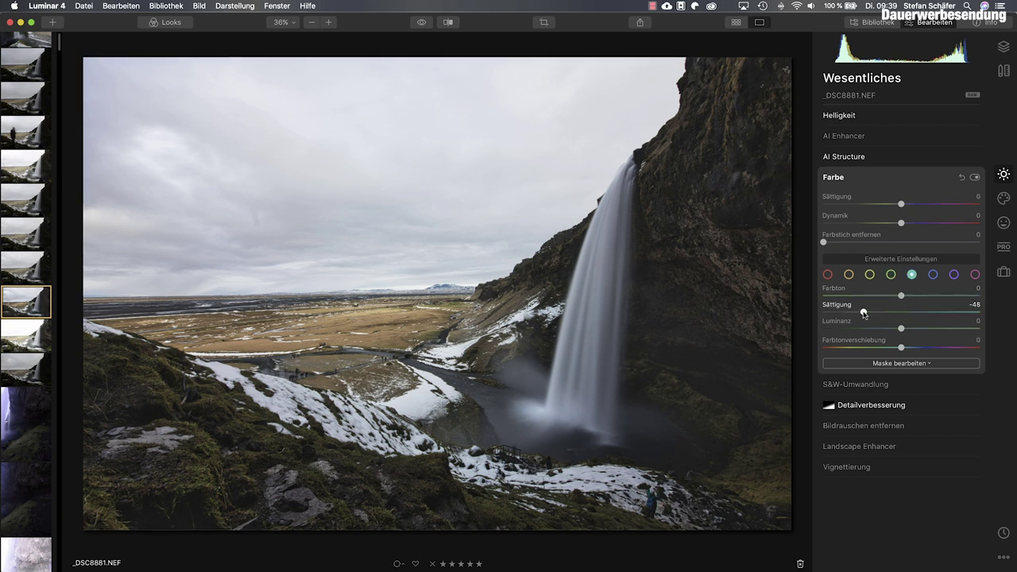
click(934, 275)
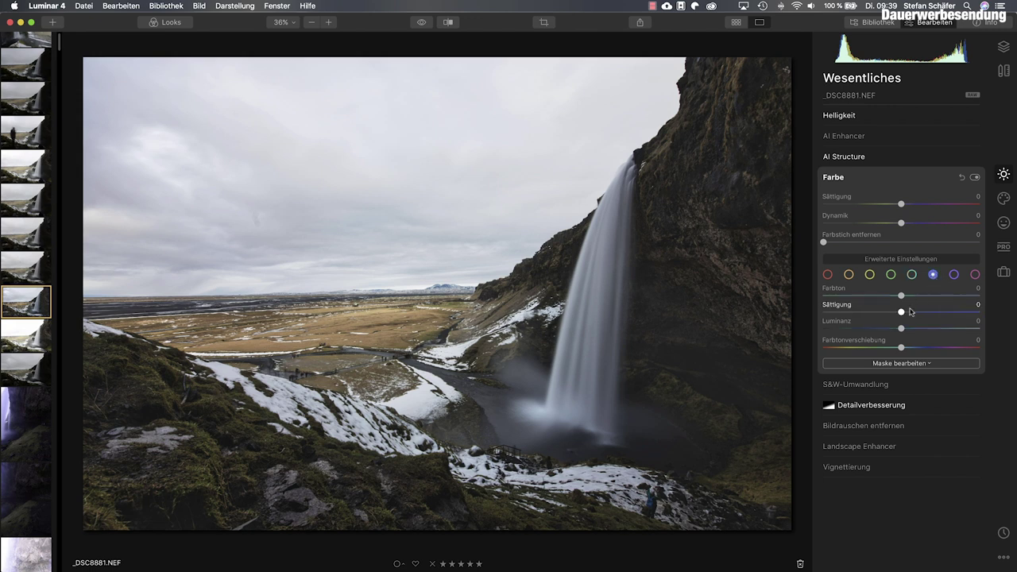
drag(902, 314, 859, 314)
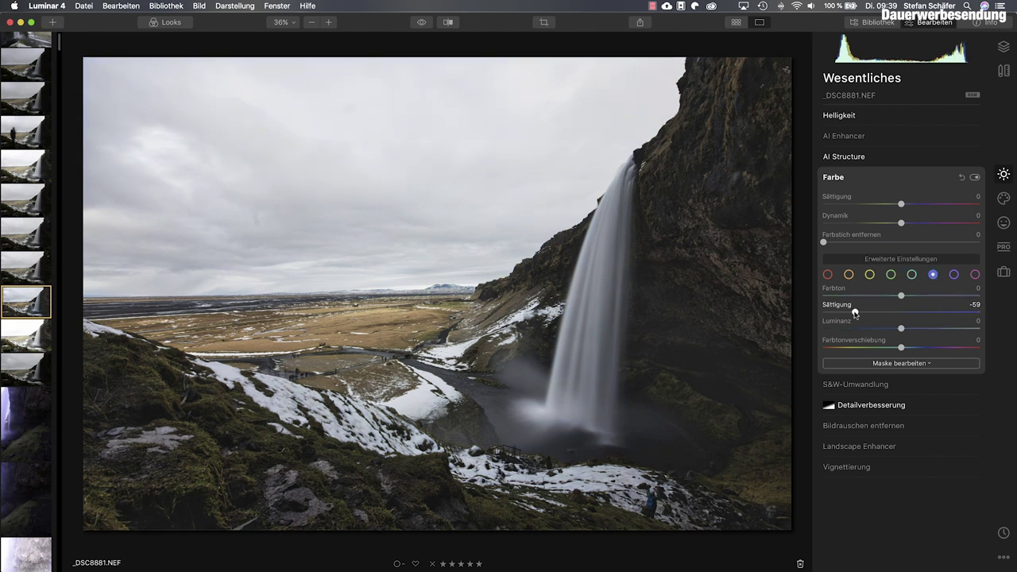
Strongly reduce the Sättigung of the purple tones and set that of the magenta tones to -65
click(955, 275)
drag(901, 312, 850, 313)
click(975, 275)
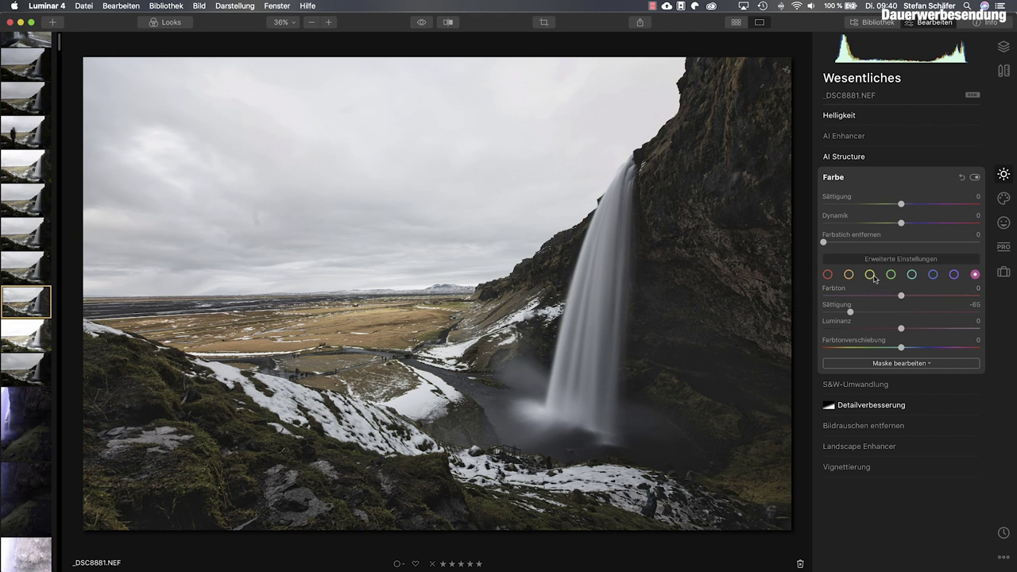
Shift the Farbton of the yellow tones to -46 in the advanced Farbe settings
click(892, 274)
drag(902, 299, 864, 297)
click(870, 275)
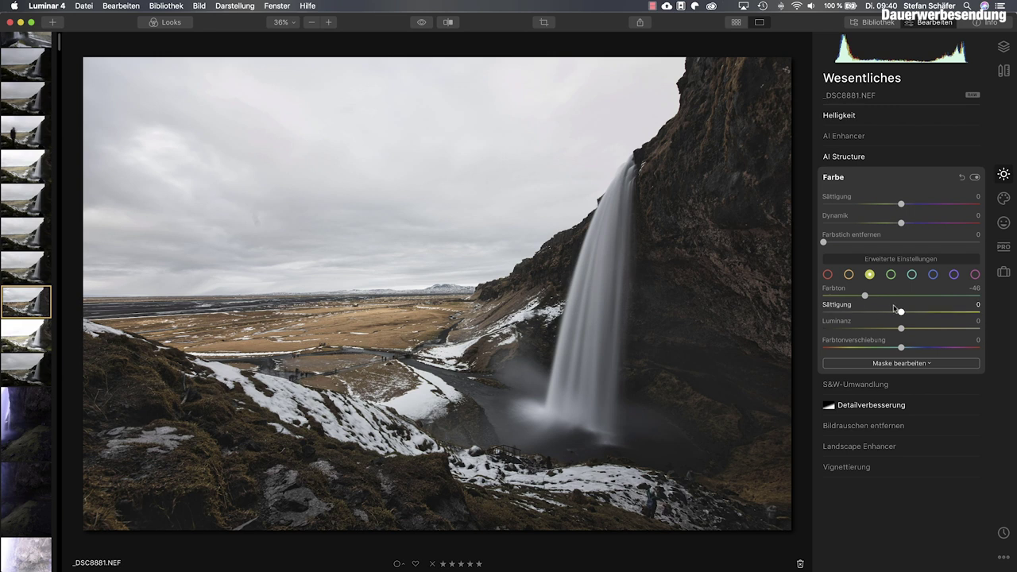
Set the Farbton of the orange tones to 35 and the Farbtonverschiebung to 6
click(849, 274)
drag(901, 297, 929, 297)
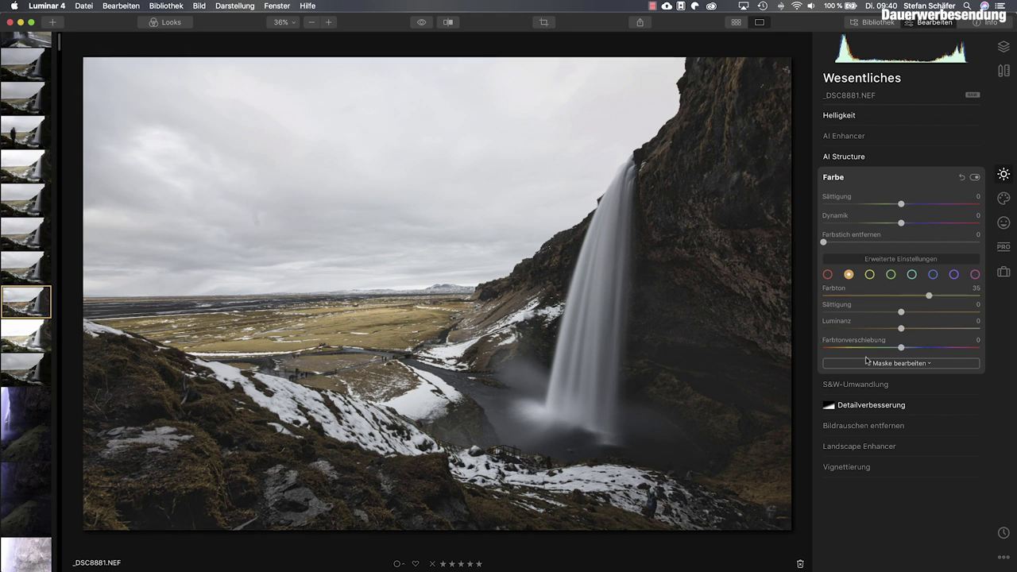
drag(901, 349, 907, 350)
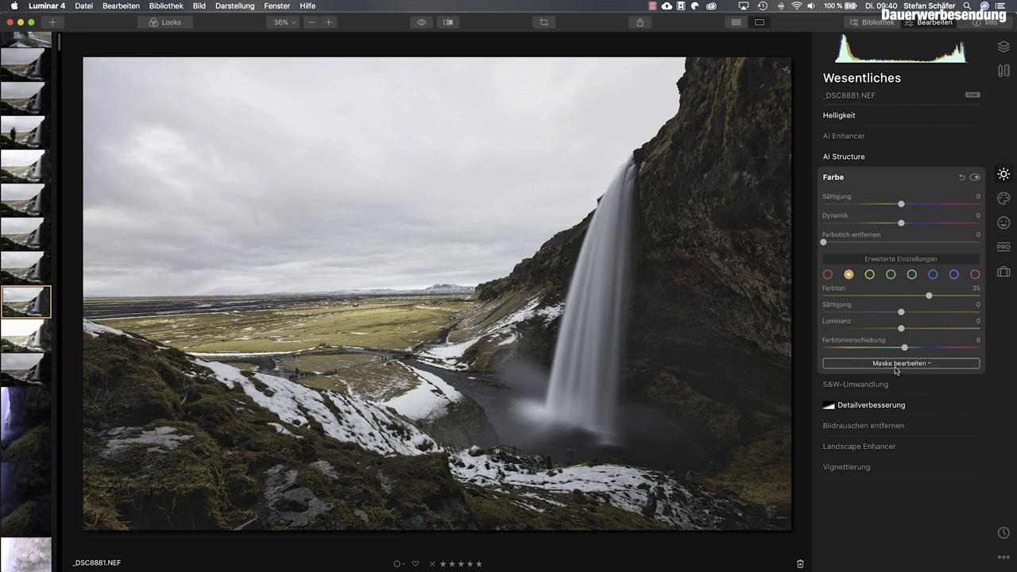
drag(905, 349, 903, 348)
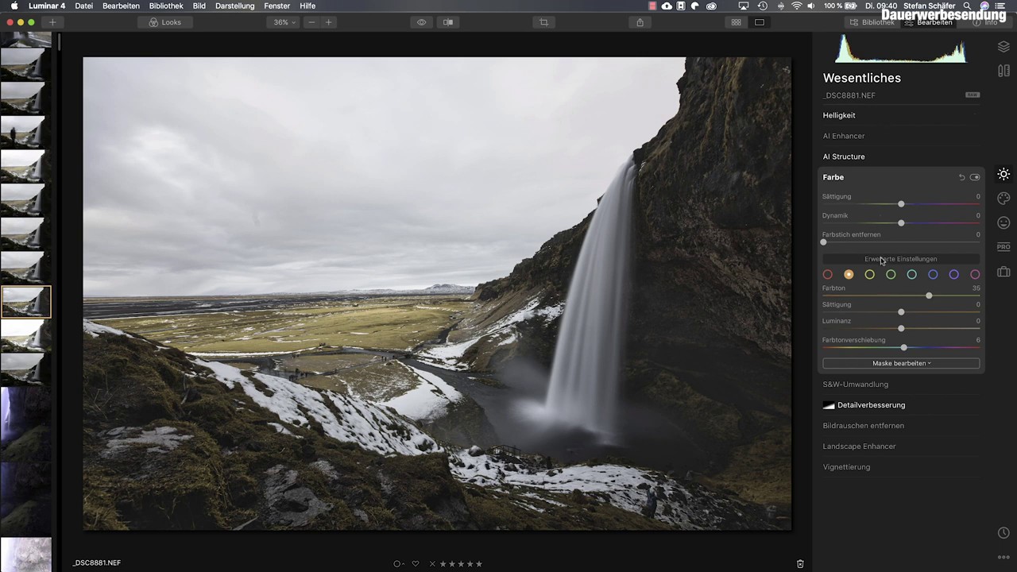
In the Helligkeit blue channel curve, raise the black end point slightly and lower the white end point slightly
click(858, 119)
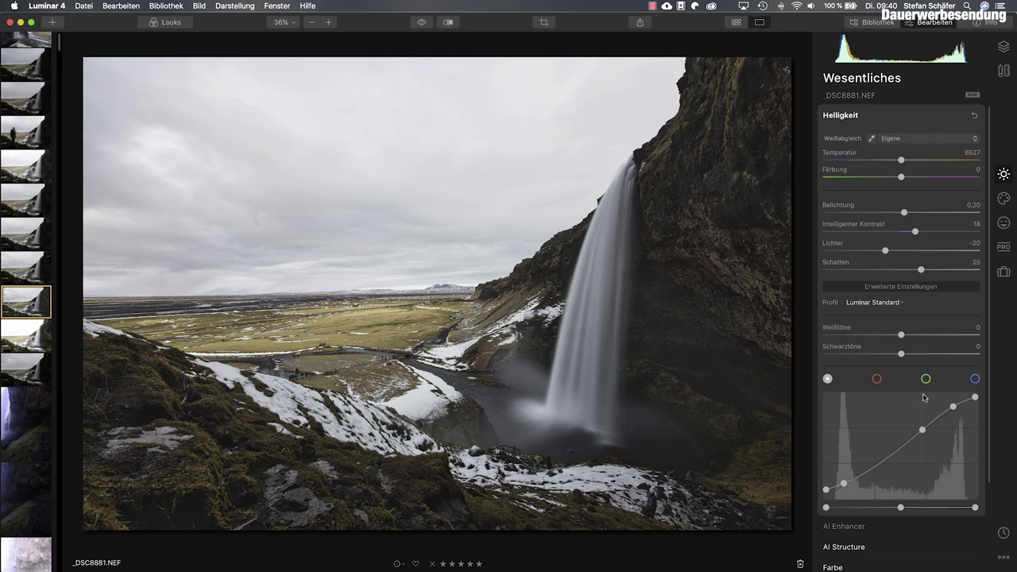
click(976, 379)
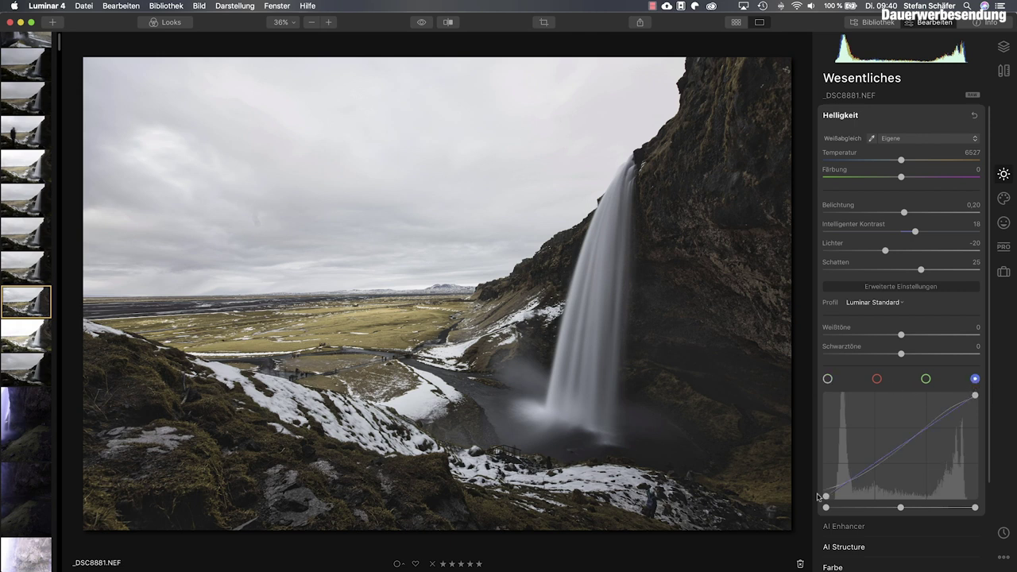
drag(826, 497, 824, 496)
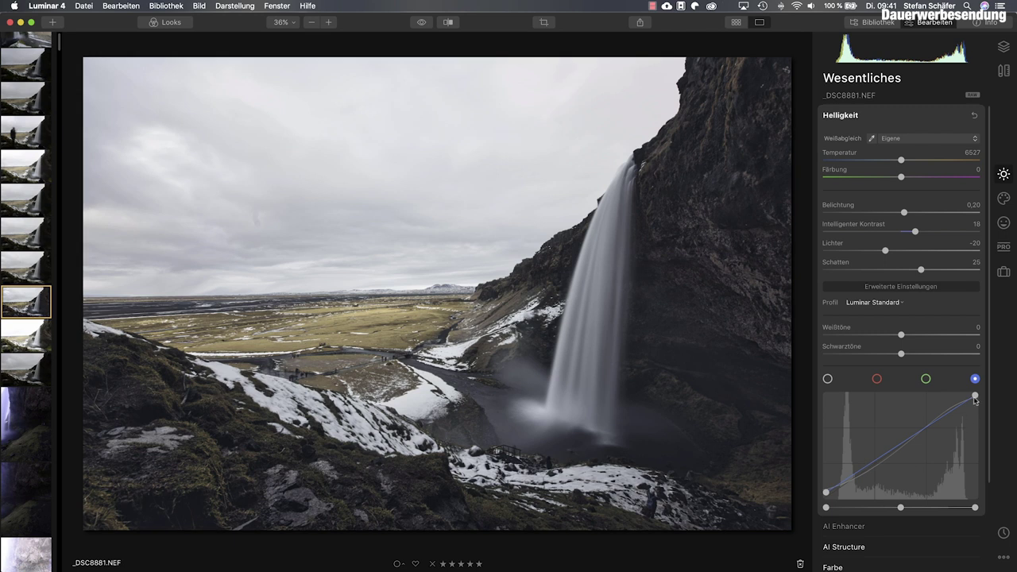
drag(976, 397, 980, 402)
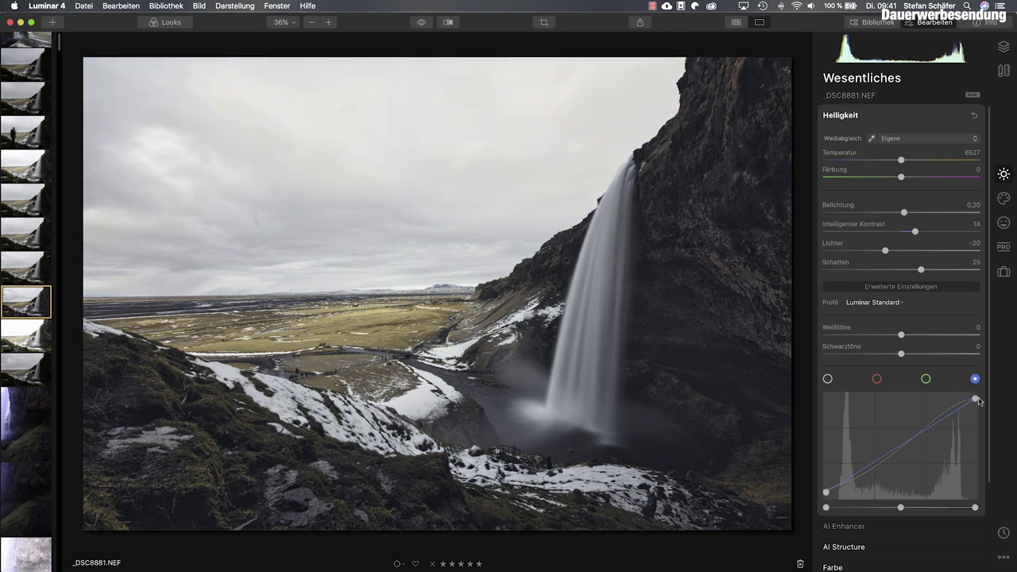
drag(979, 401, 984, 401)
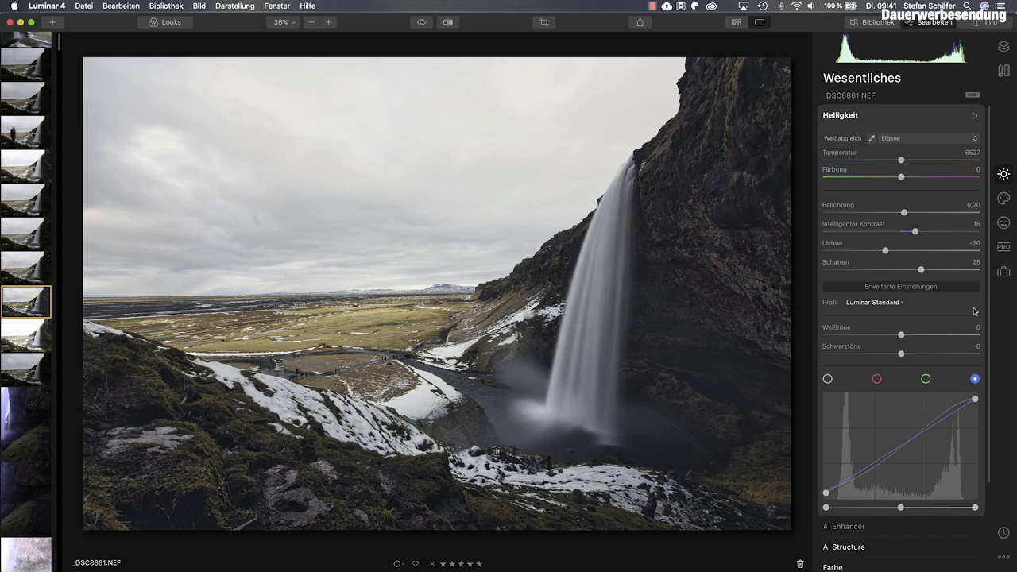
Darken the photo's edges with Vignettierung at a Stärke of -50
scroll(890, 476, down, 5)
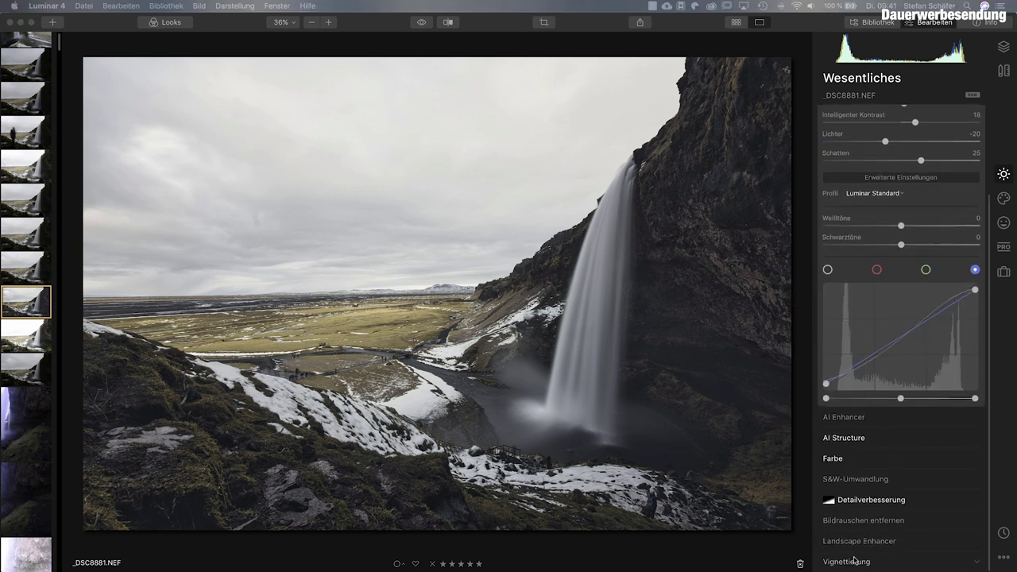
click(847, 562)
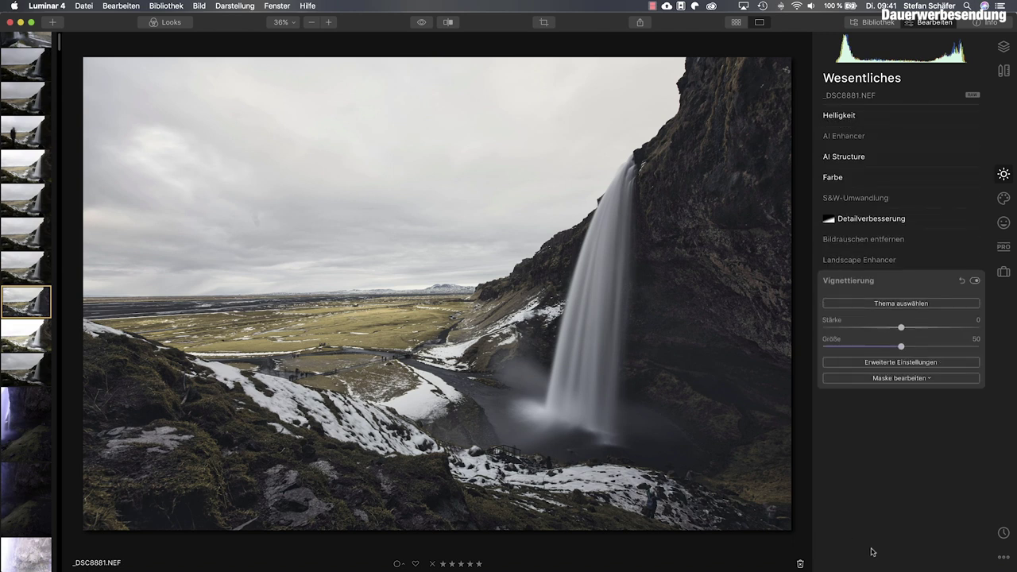
drag(903, 327, 864, 329)
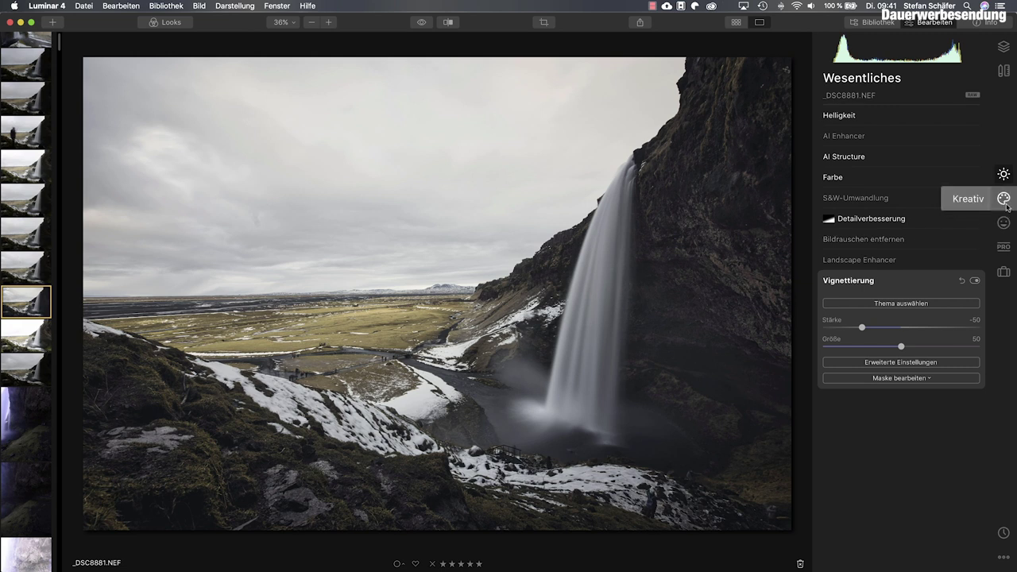
In Teiltonung, tint the Schatten with Farbton 190 and Sättigung 6, and the Lichter with Farbton 29 and Sättigung 10
click(1004, 247)
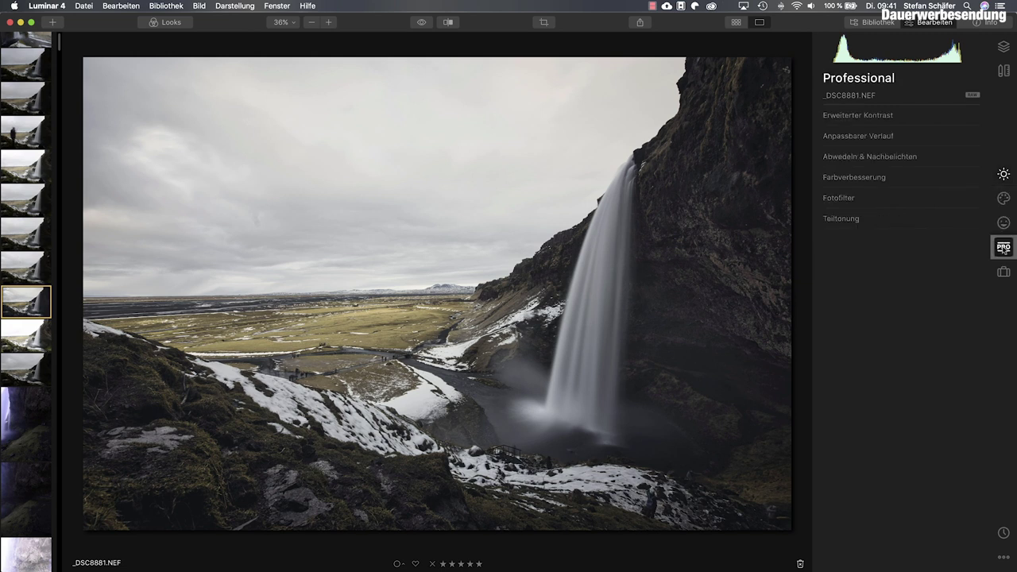
click(844, 218)
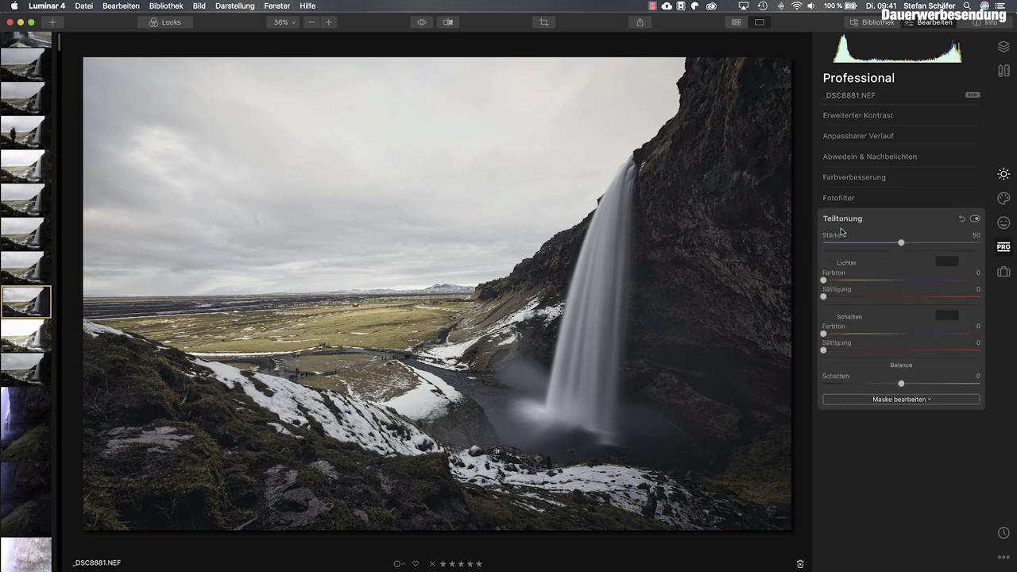
drag(824, 334, 915, 337)
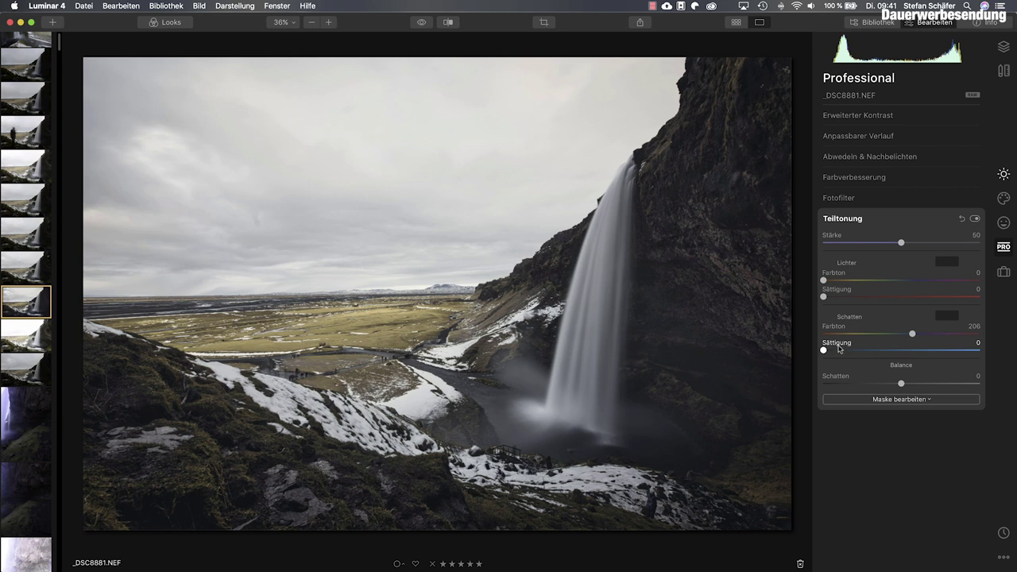
drag(825, 351, 835, 351)
drag(912, 337, 905, 338)
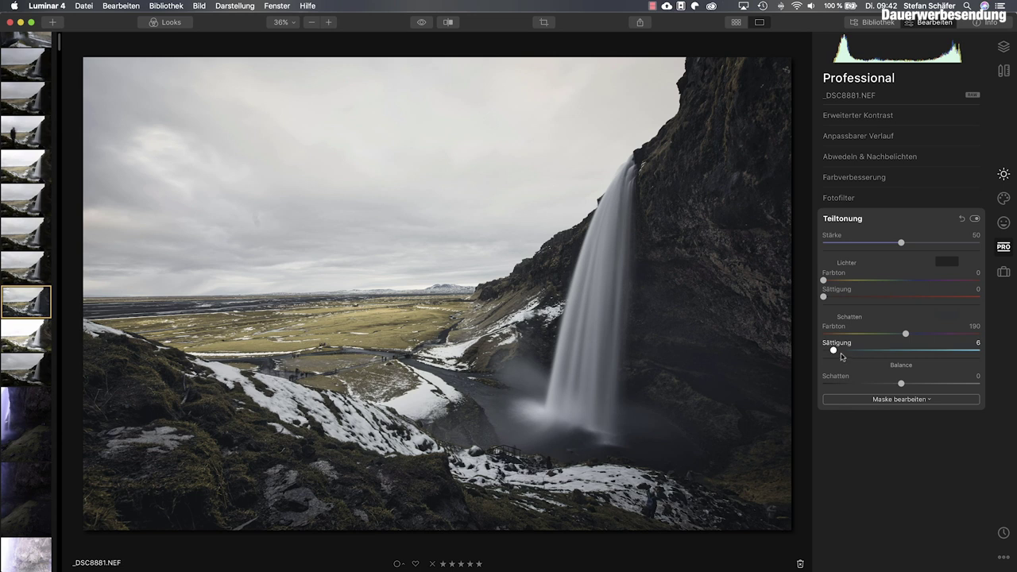
drag(834, 351, 835, 351)
drag(824, 280, 840, 299)
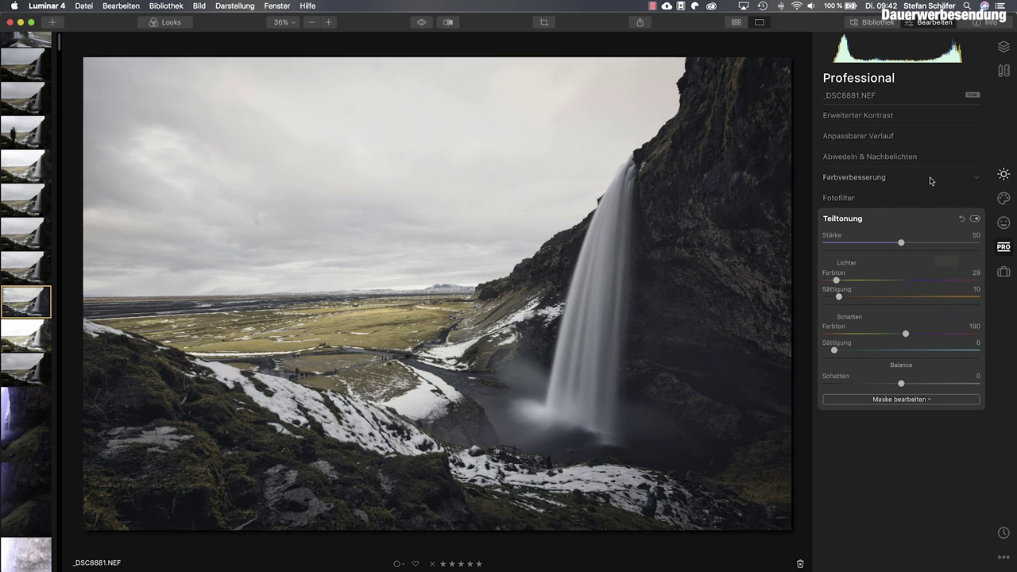
In Erweiterter Kontrast, set Mitteltöne Kontrast to 20, Schatten Kontrast to 15, Schattenbalance to 25 and Kontrast hervorheben to 50
click(869, 117)
drag(823, 196, 854, 198)
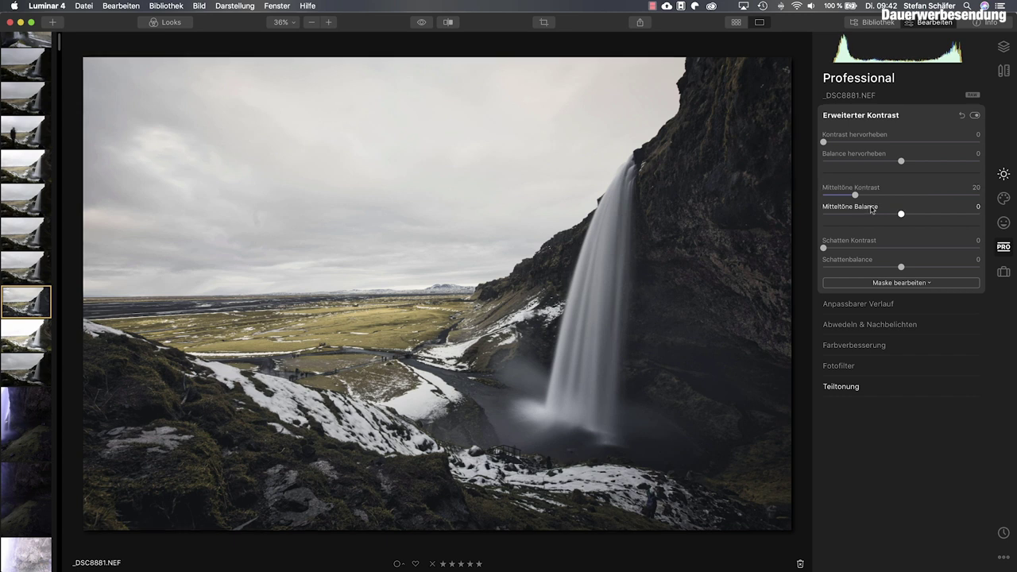
drag(826, 248, 849, 248)
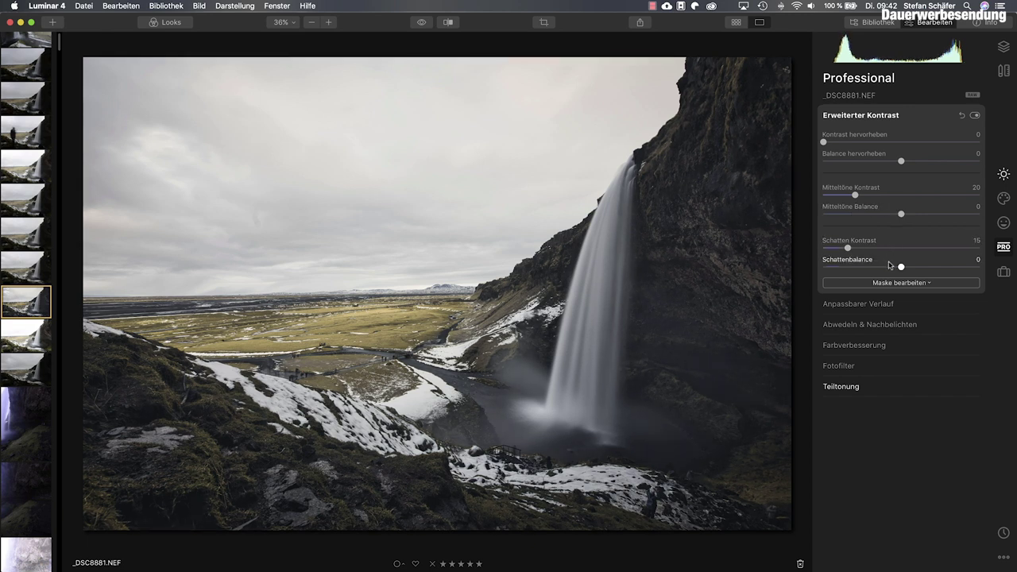
drag(902, 269, 924, 271)
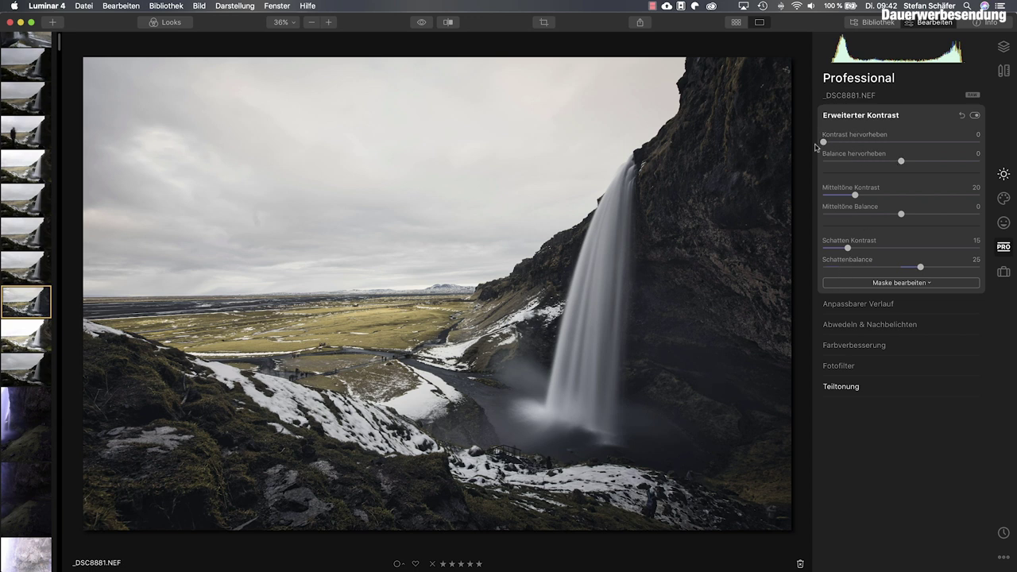
drag(825, 141, 901, 143)
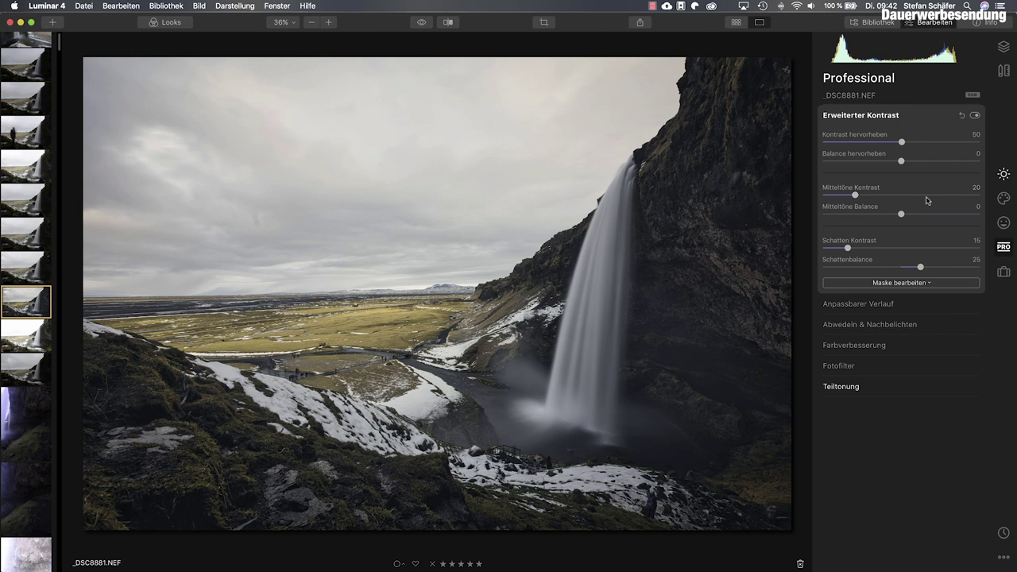
Apply the creative Matt-Look with Stärke 35, Verblassen 9 and Lebendigkeit -25
click(1005, 201)
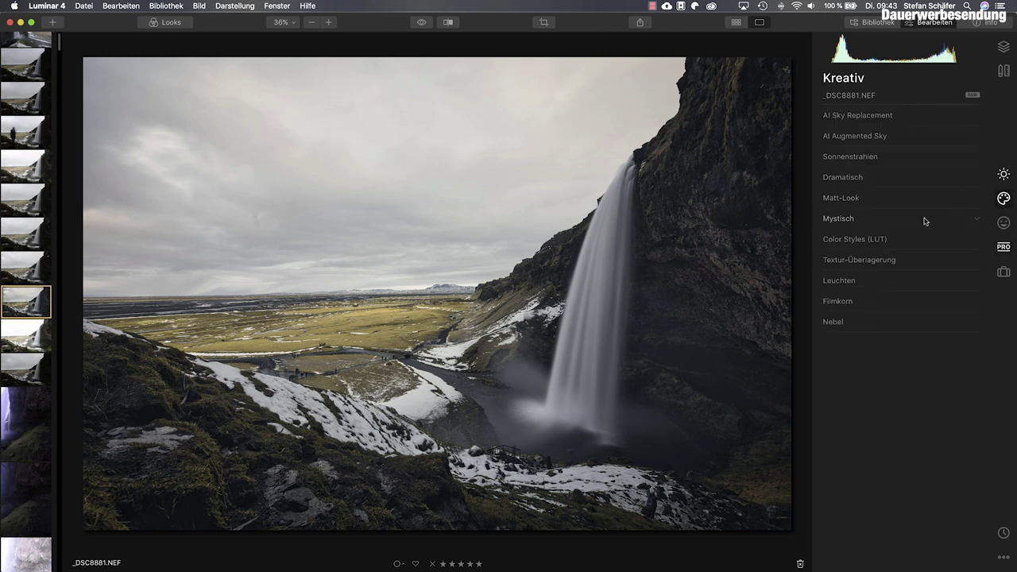
click(842, 198)
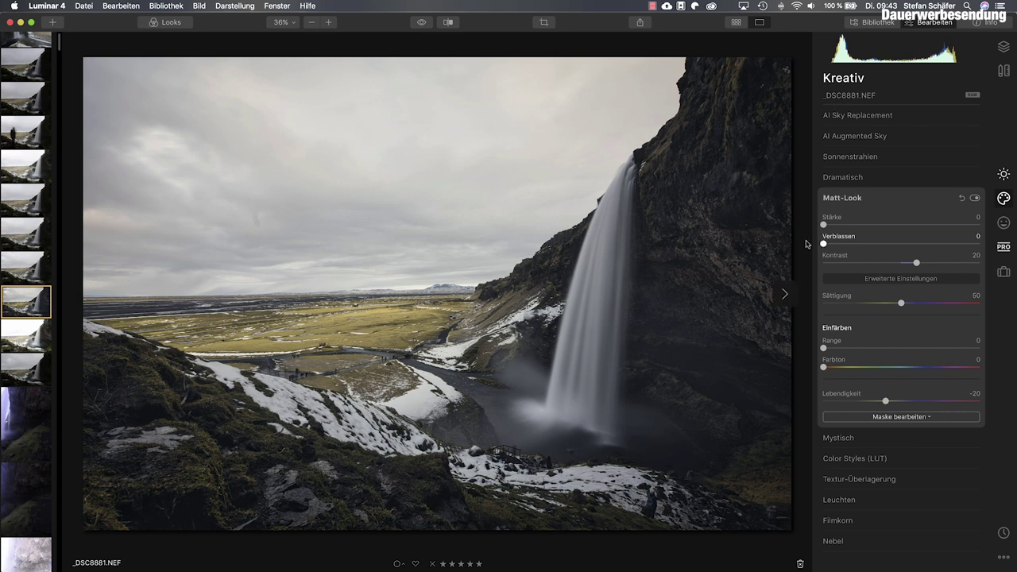
drag(828, 226, 880, 226)
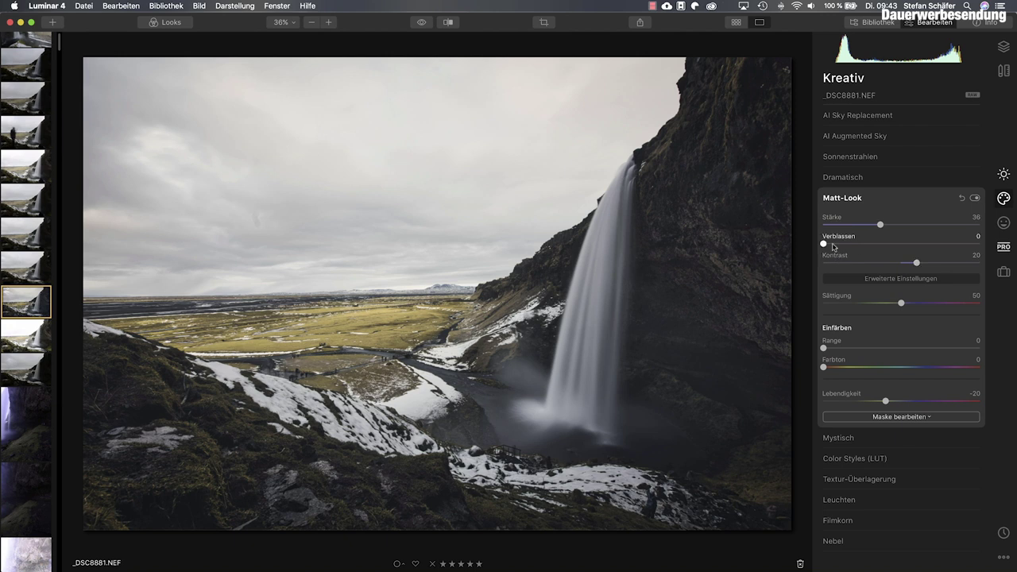
drag(881, 225, 881, 228)
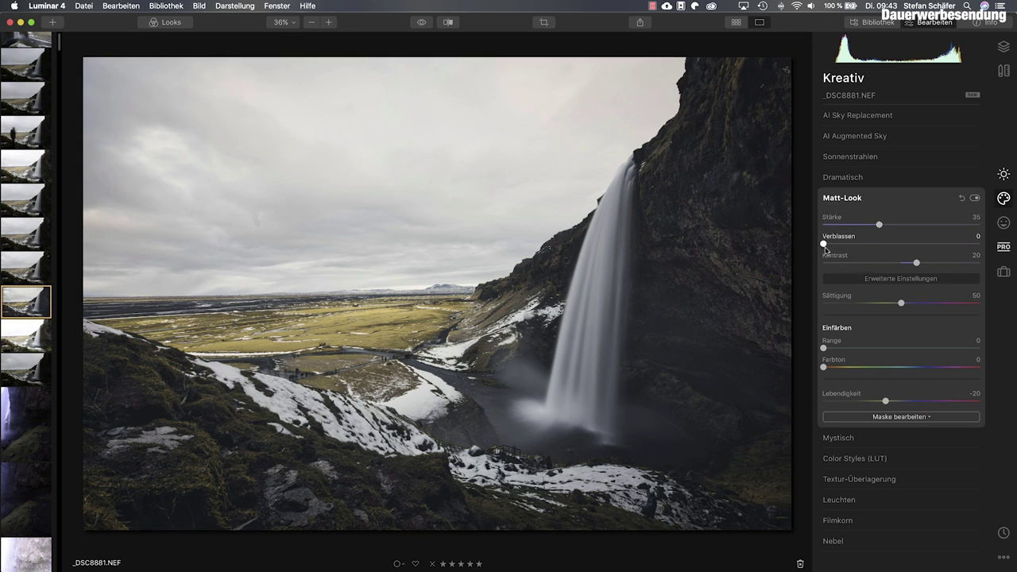
drag(825, 244, 840, 244)
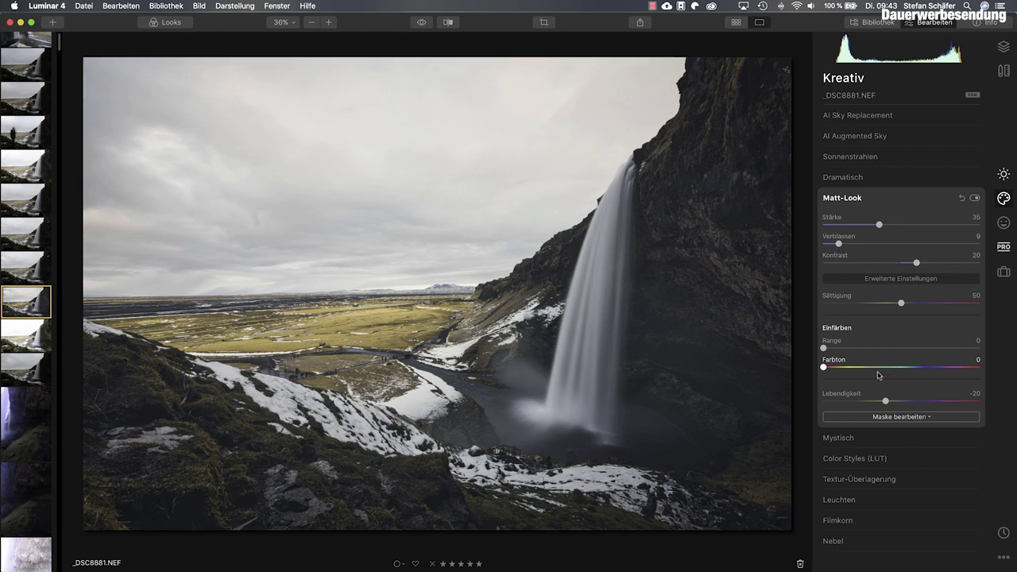
mouse_move(886, 404)
mouse_down()
mouse_move(950, 404)
mouse_move(881, 404)
mouse_up()
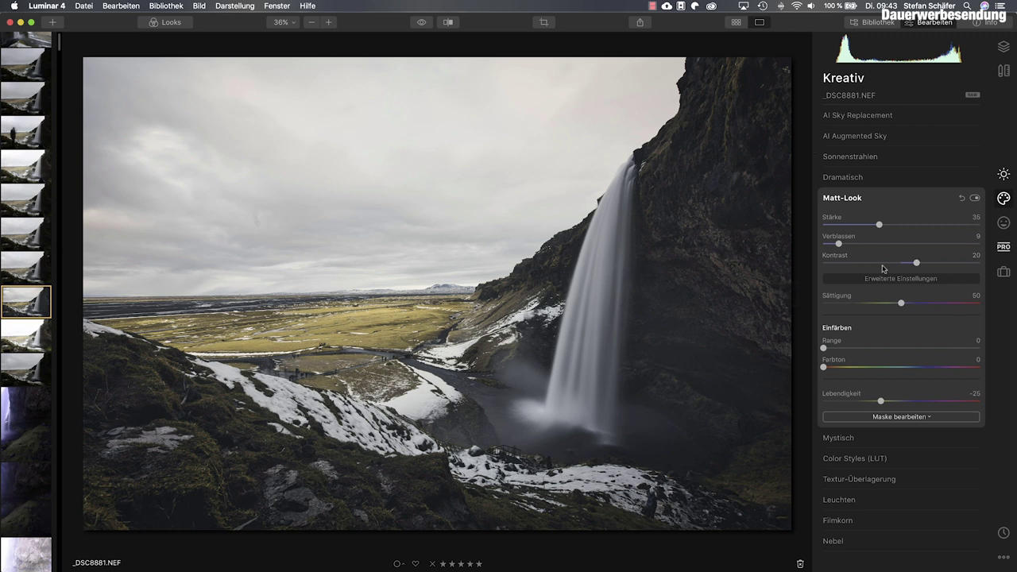
Add Leuchten of type Weichzeichner Hell with Stärke 5, and Filmkorn with Stärke 5
click(842, 502)
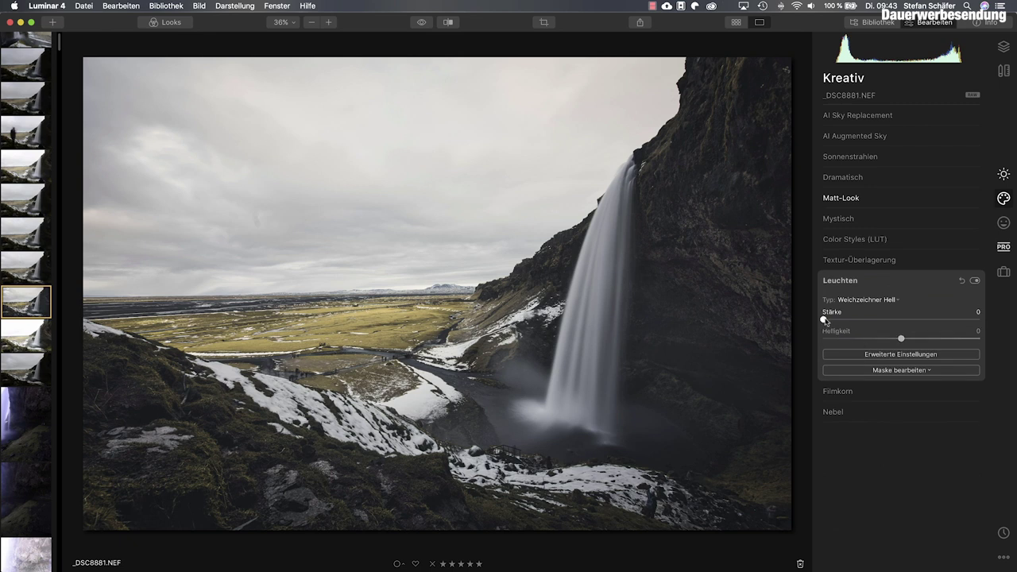
mouse_move(832, 319)
mouse_down()
mouse_move(939, 321)
mouse_move(832, 321)
mouse_up()
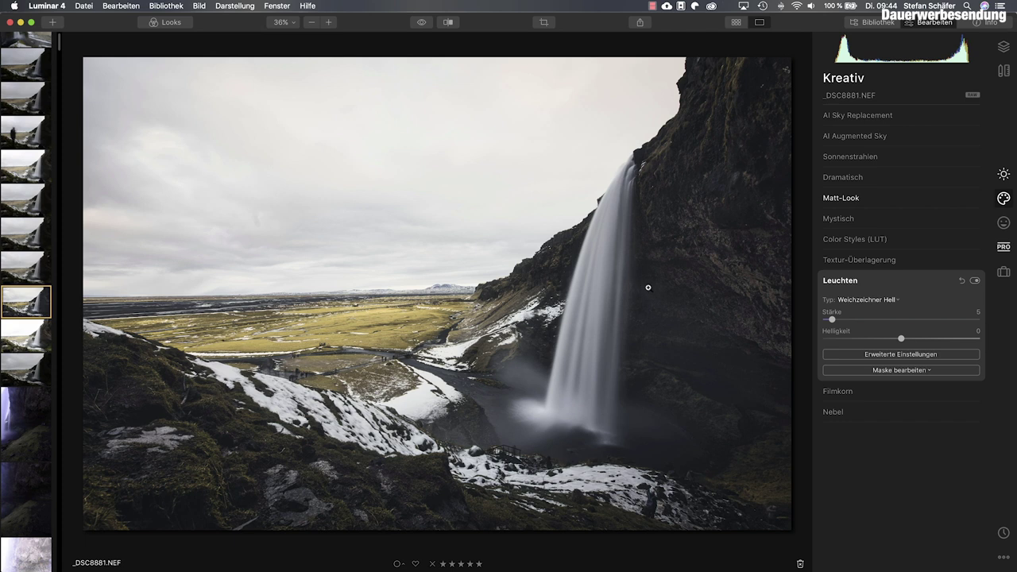
click(838, 392)
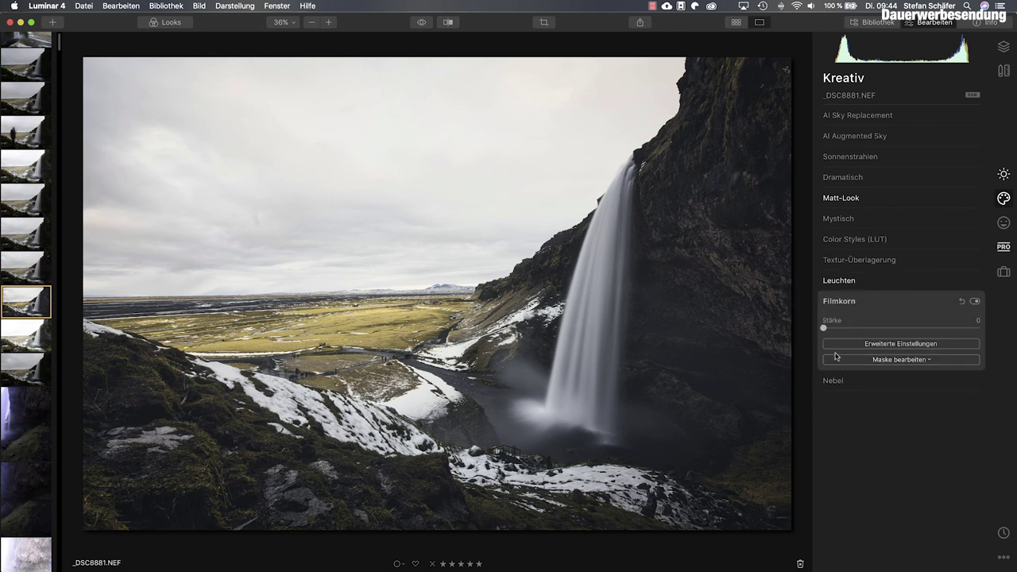
drag(824, 327, 831, 331)
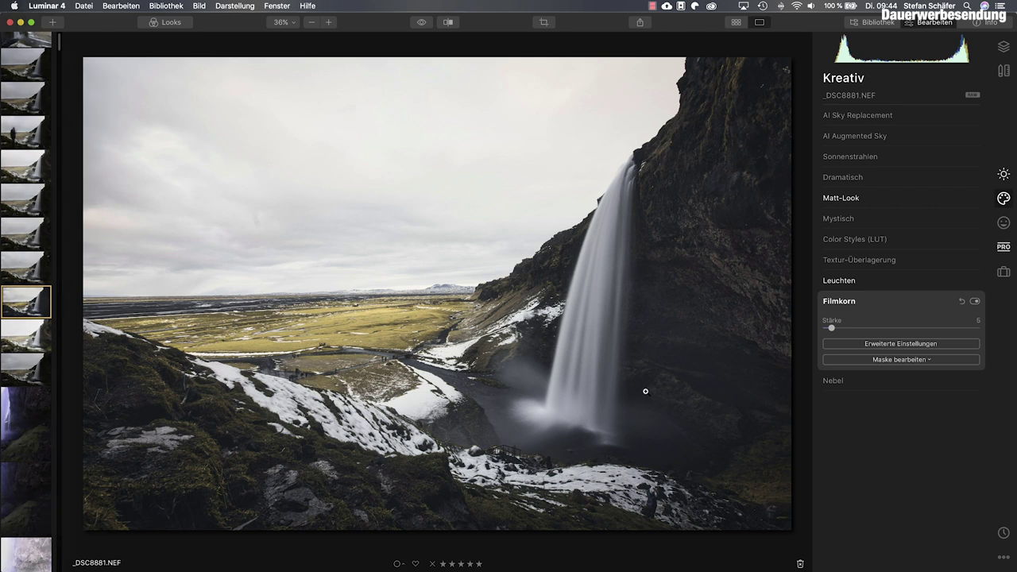
Add Nebel of type Leichter Nebel with a Stärke of 5
click(844, 382)
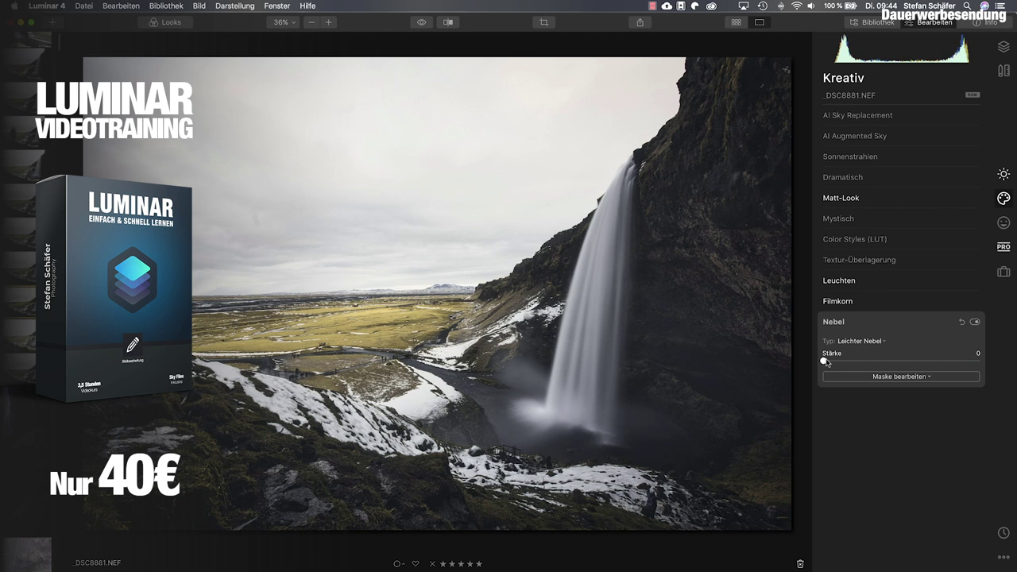
drag(825, 362, 834, 362)
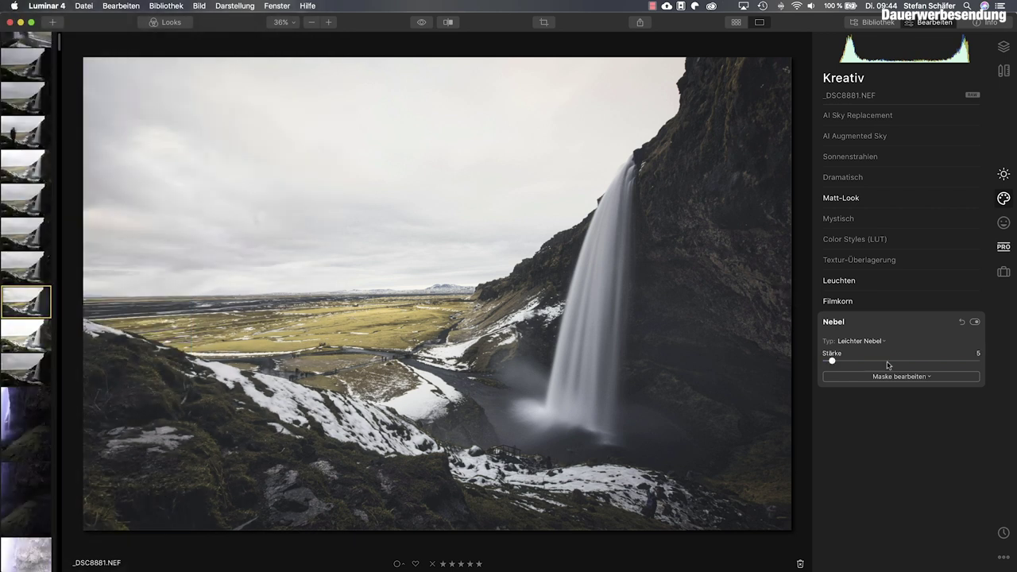
In Farbverbesserung, set the Farbkontrast Stärke to 35 and its Farbton to 40
click(1004, 249)
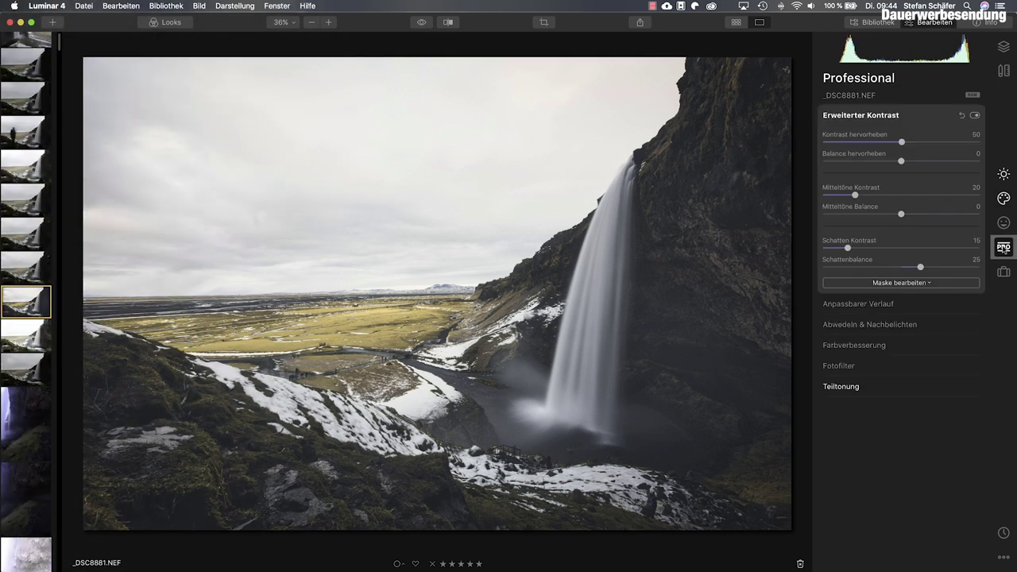
click(852, 344)
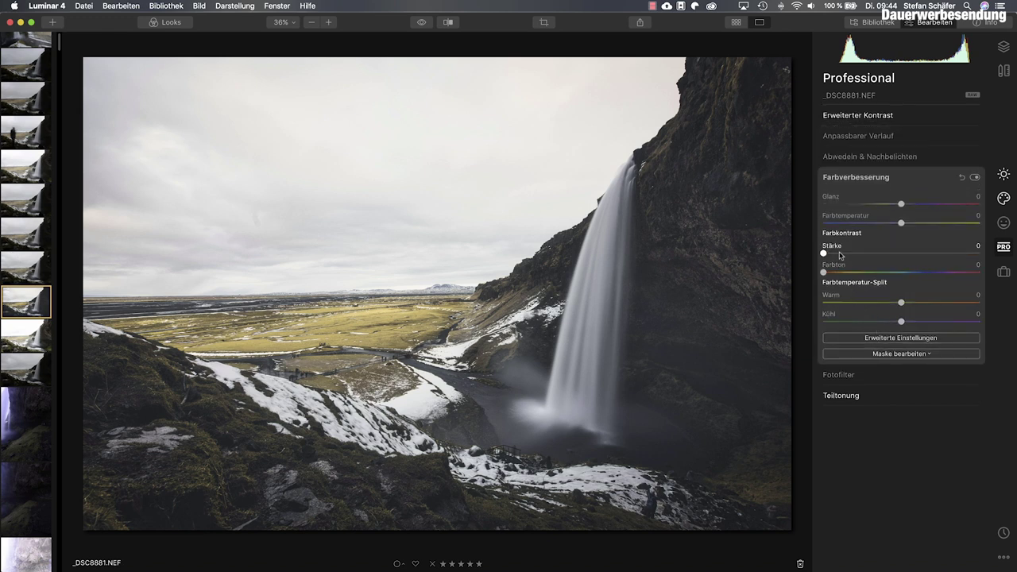
drag(824, 253, 881, 258)
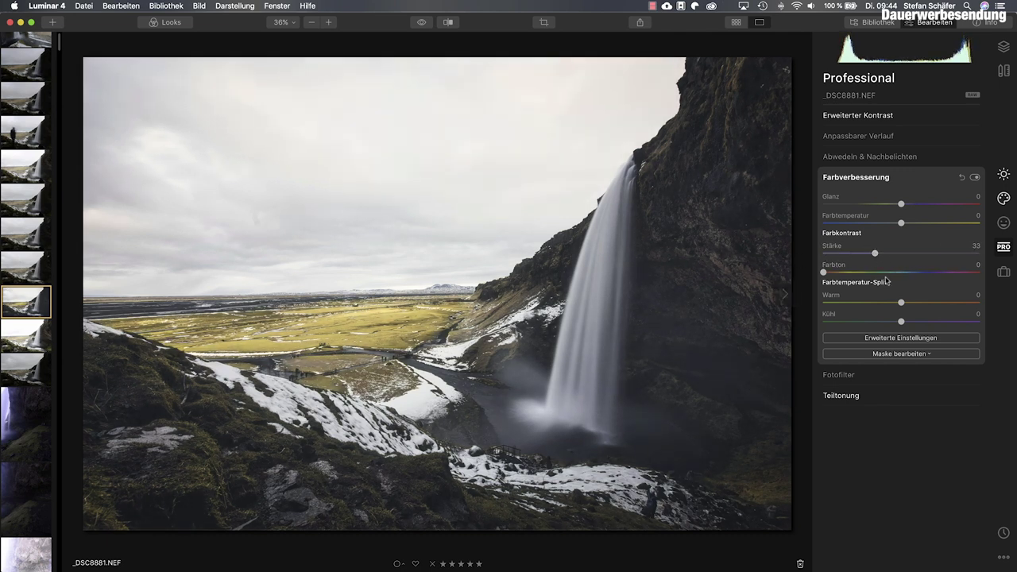
drag(876, 254, 894, 260)
mouse_move(827, 274)
mouse_down()
mouse_move(892, 276)
mouse_move(840, 276)
mouse_up()
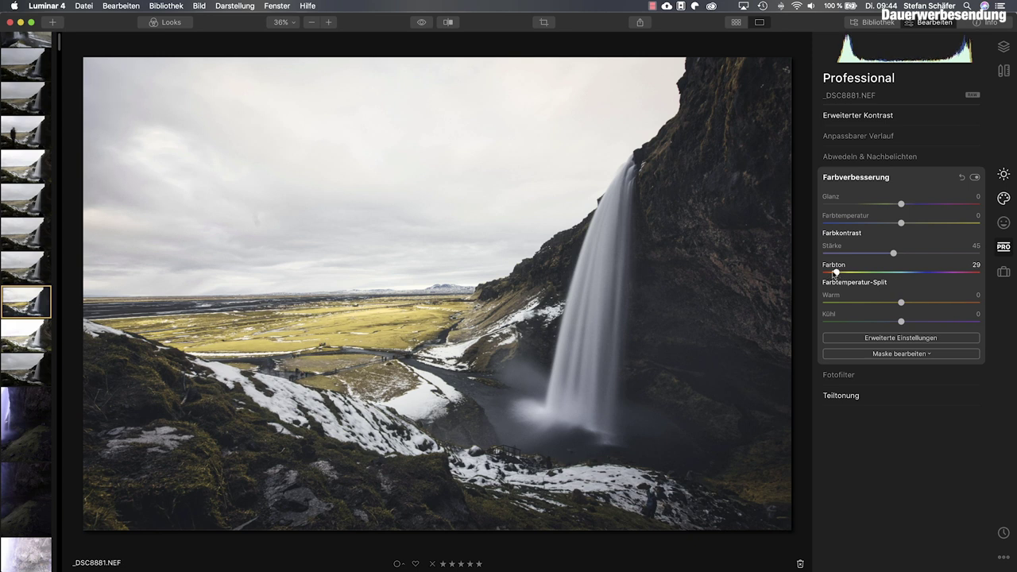
mouse_move(838, 275)
mouse_down()
mouse_move(824, 275)
mouse_move(839, 275)
mouse_up()
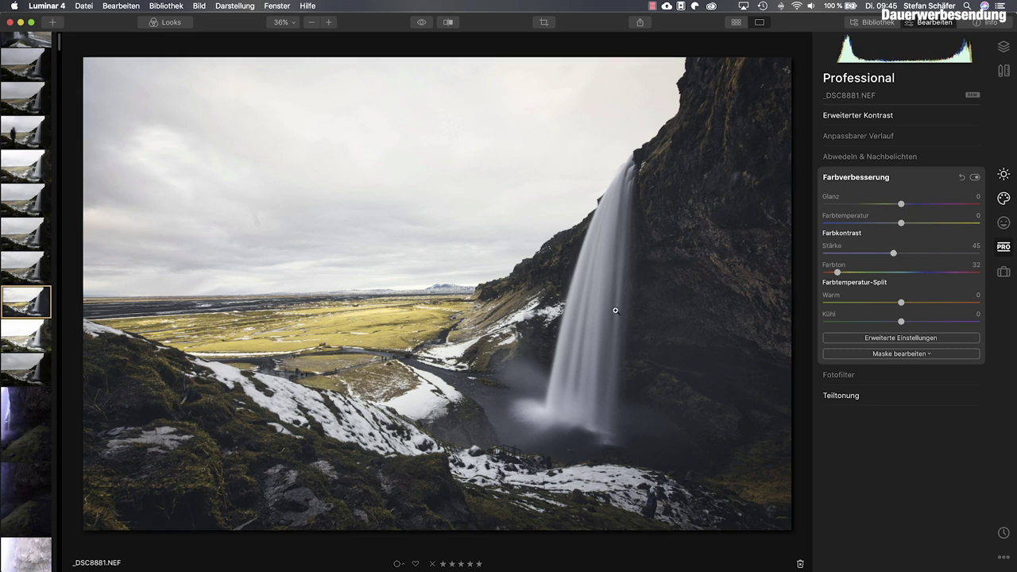
drag(838, 274, 842, 275)
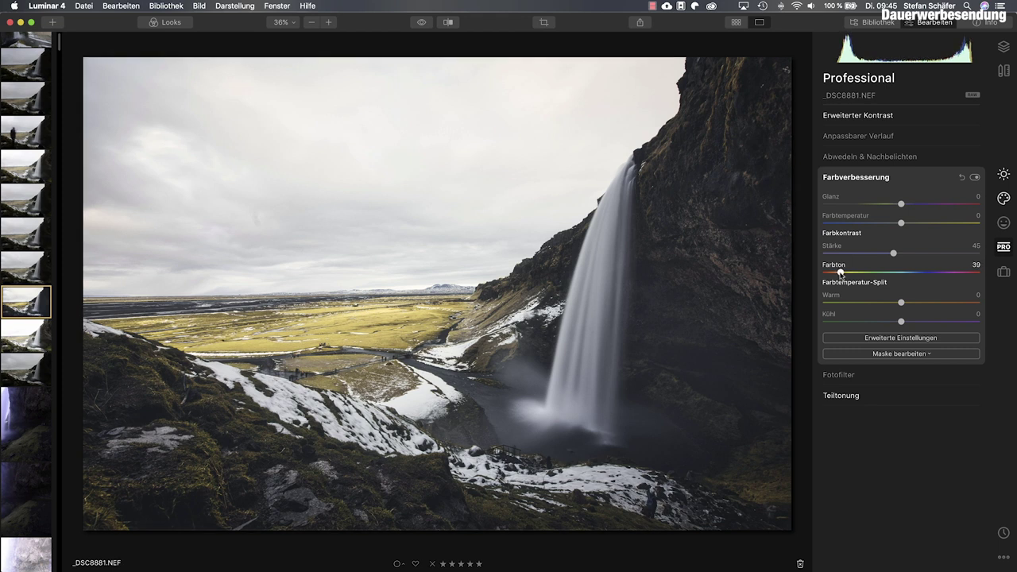
drag(894, 253, 879, 253)
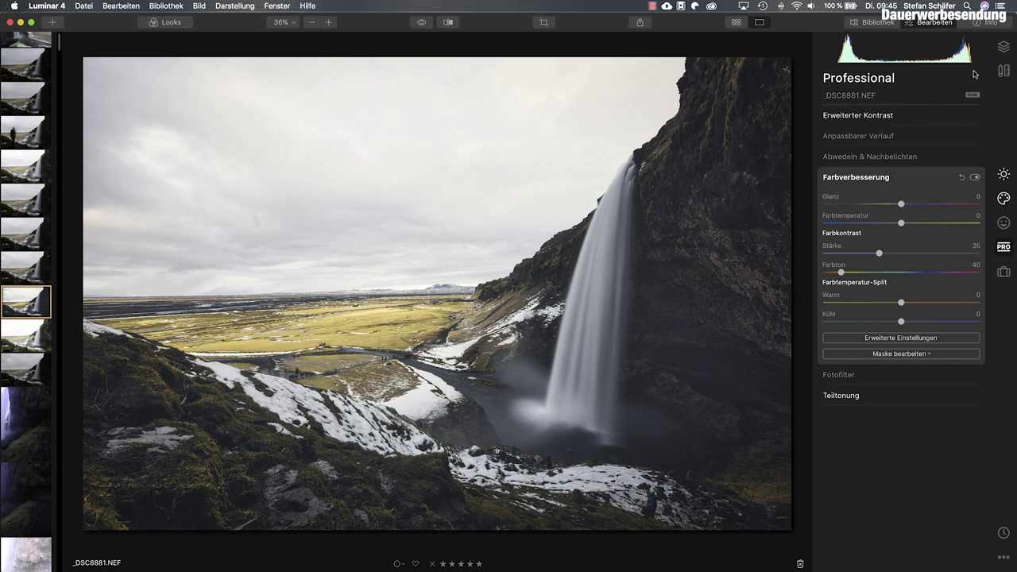
Add a new Bearbeitungsebene above the photo and convert it to black and white with S&W-Umwandlung
click(1003, 48)
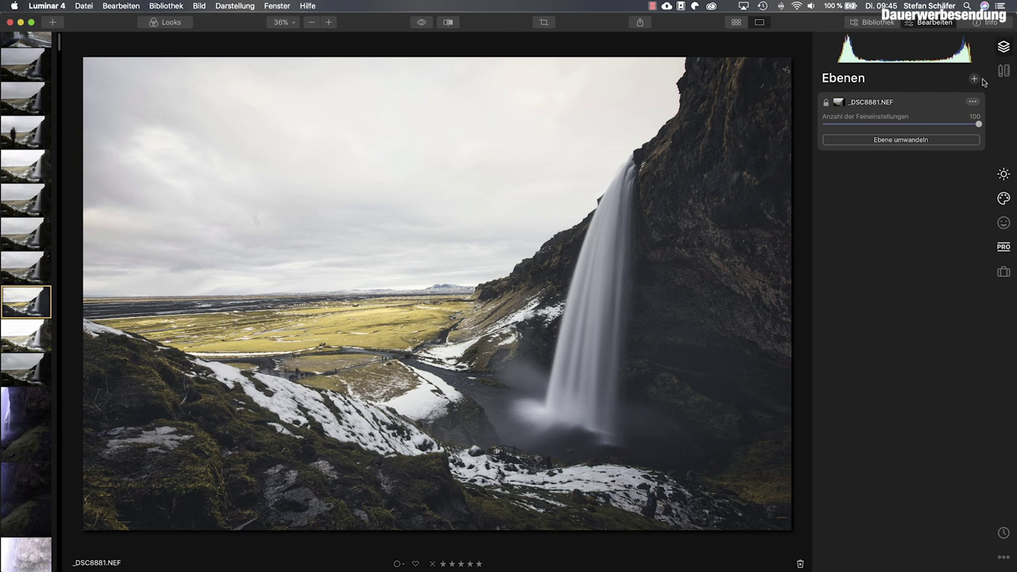
click(975, 80)
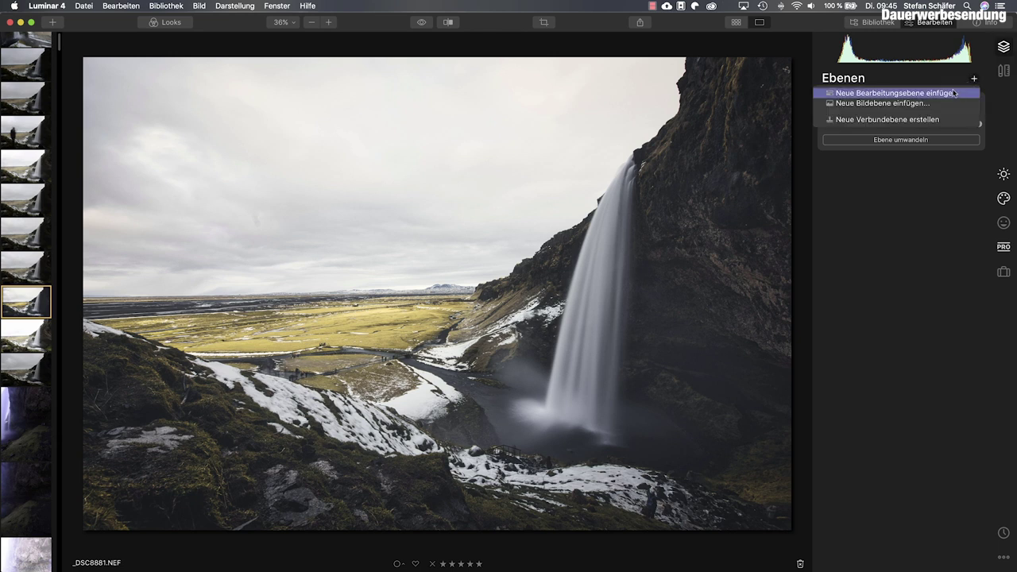
click(955, 93)
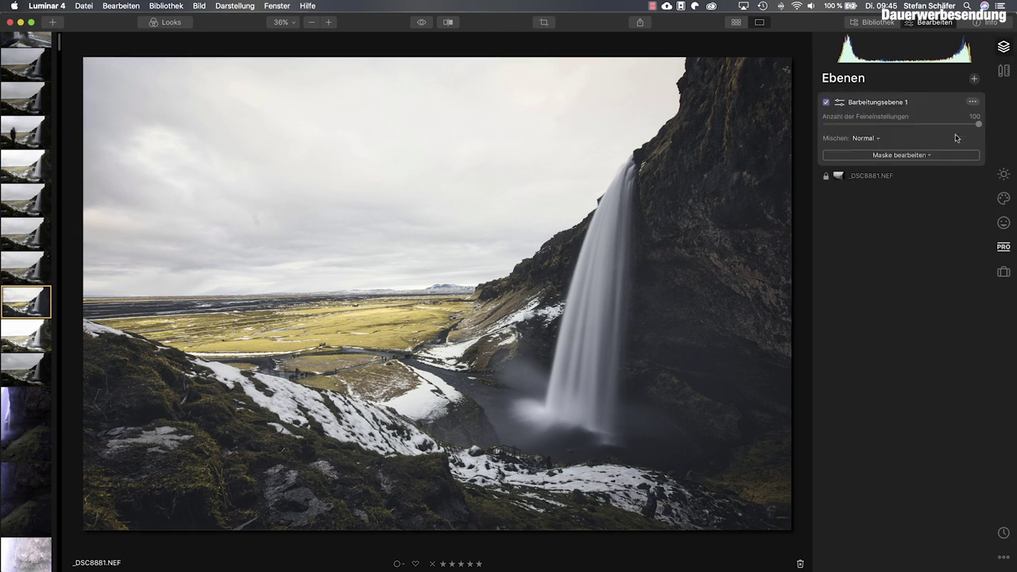
click(1004, 181)
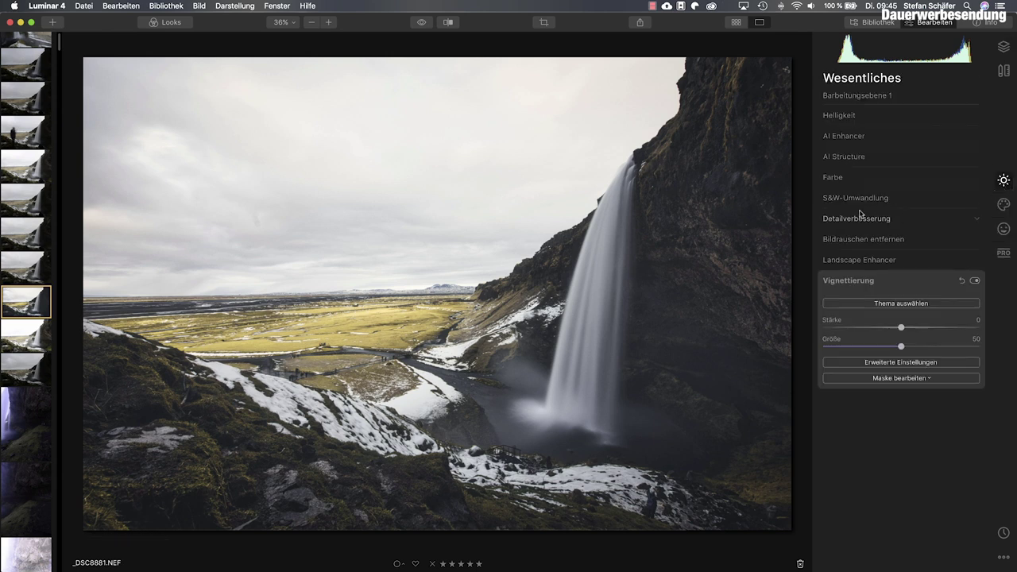
click(840, 198)
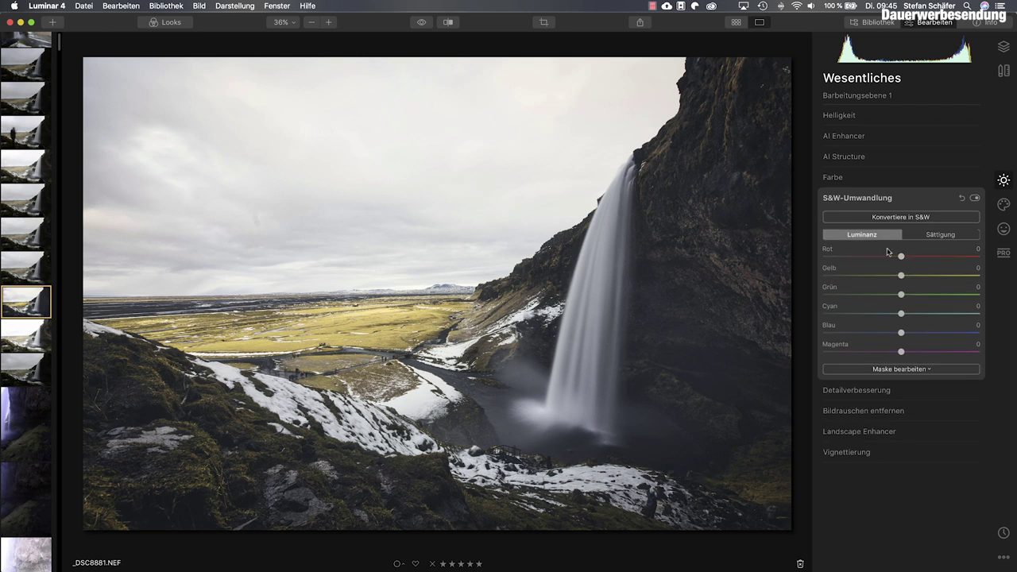
click(904, 218)
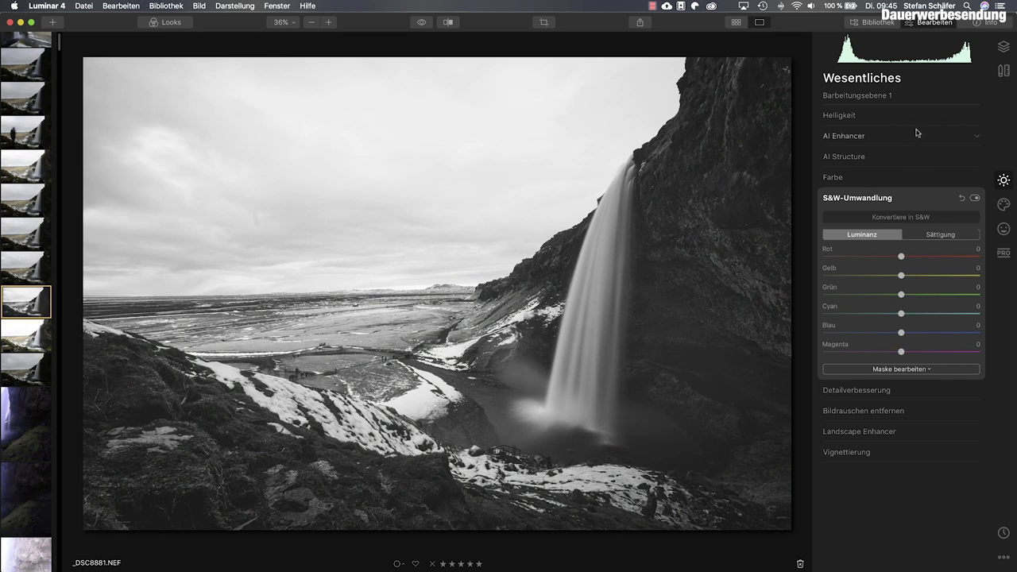
Rasterise the black-and-white adjustment layer, keeping its Anzahl der Feineinstellungen at 100
click(1001, 49)
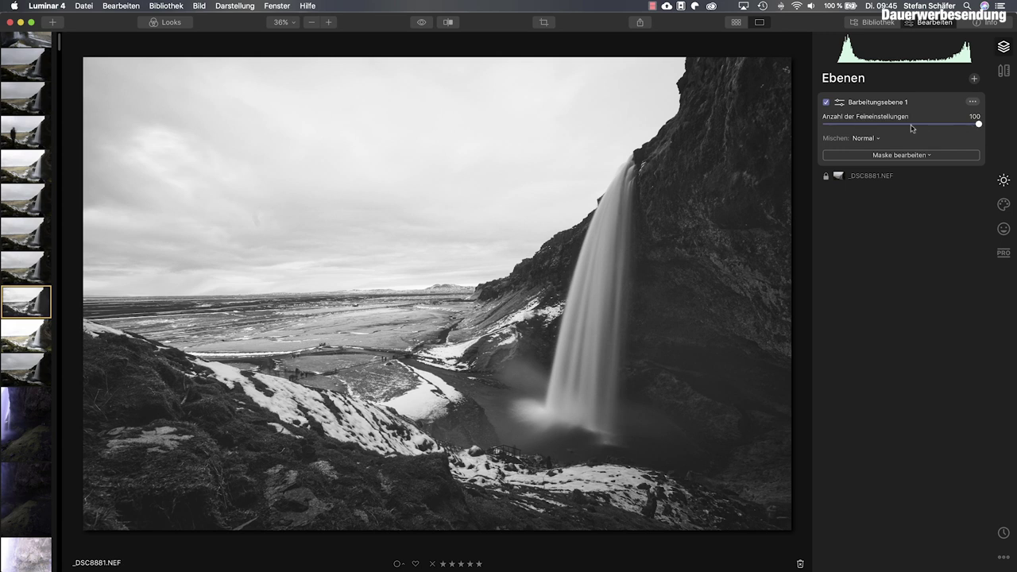
mouse_move(980, 125)
mouse_down()
mouse_move(865, 125)
mouse_move(984, 125)
mouse_up()
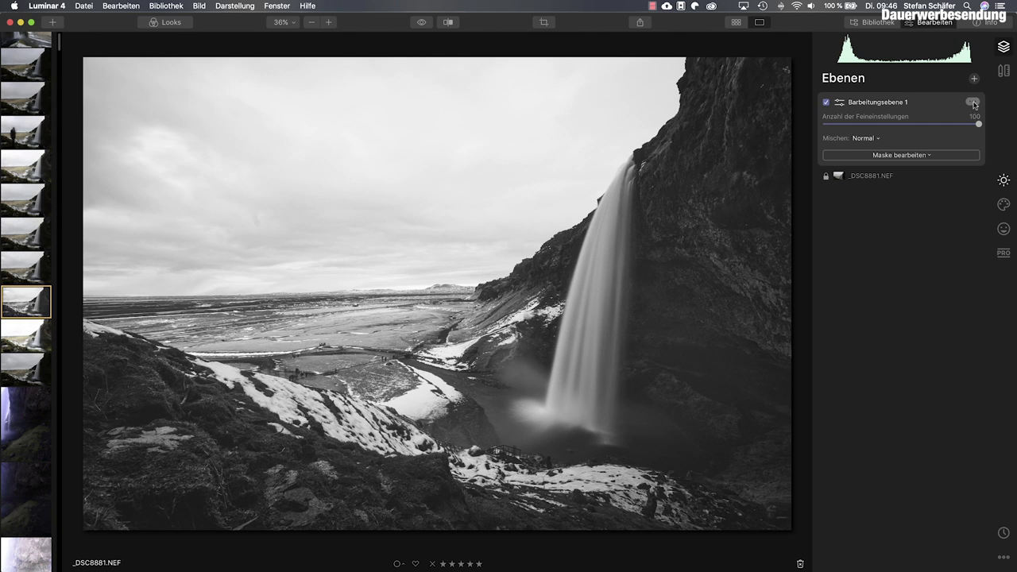
click(974, 102)
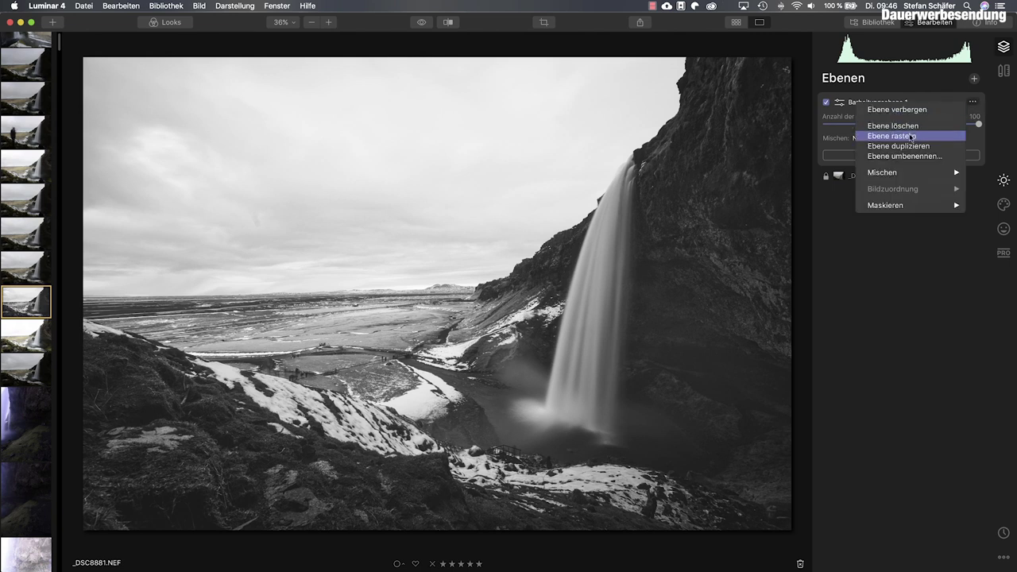
click(891, 136)
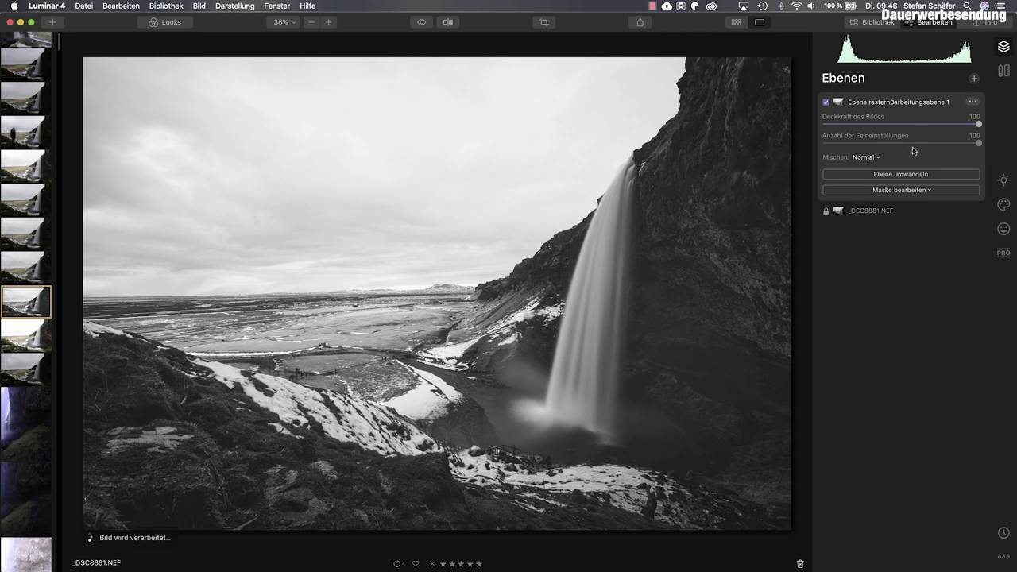
Set the rasterised layer's blend mode to Weiches Licht and its Deckkraft des Bildes to 35
click(869, 160)
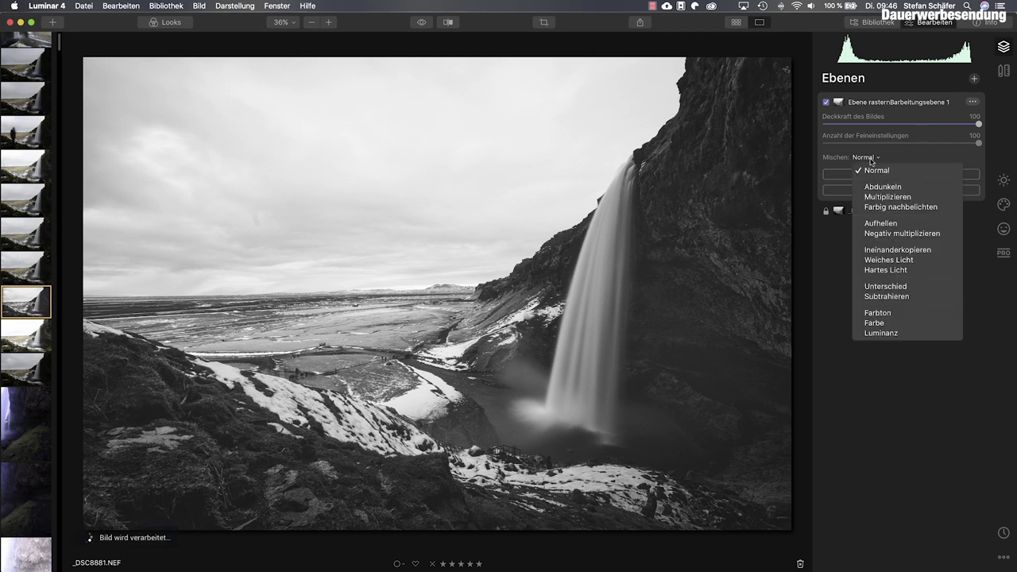
click(879, 263)
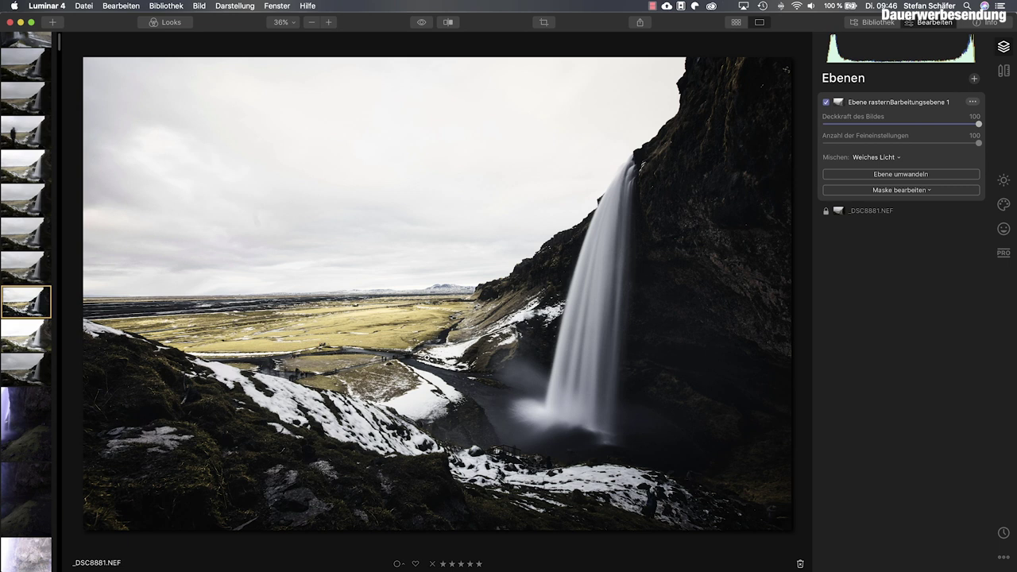
drag(979, 124, 879, 125)
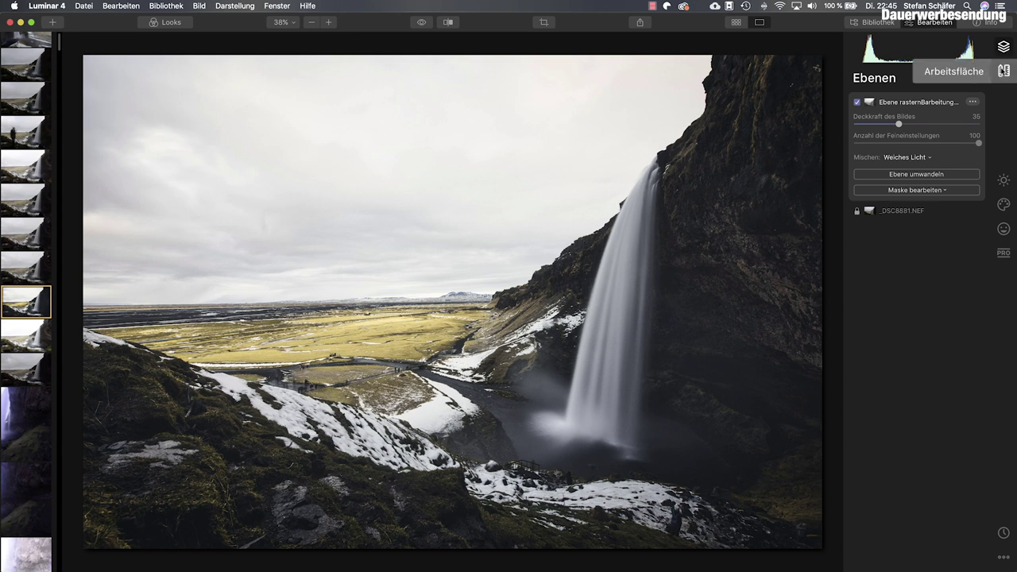
With the Radieren tool at Größe 20, mark a small spot in the cloudy sky above the plain and erase it
click(1004, 71)
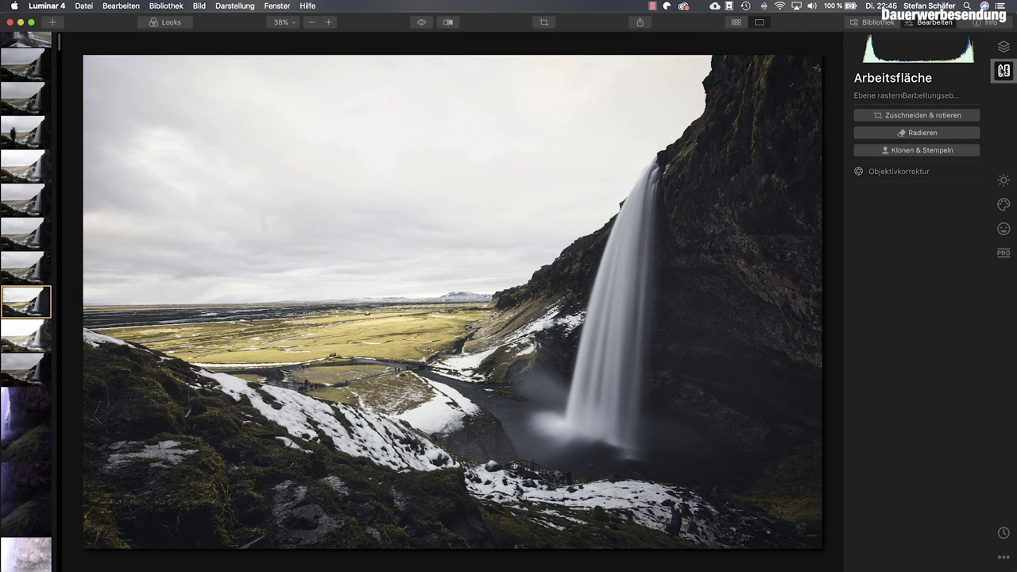
click(912, 135)
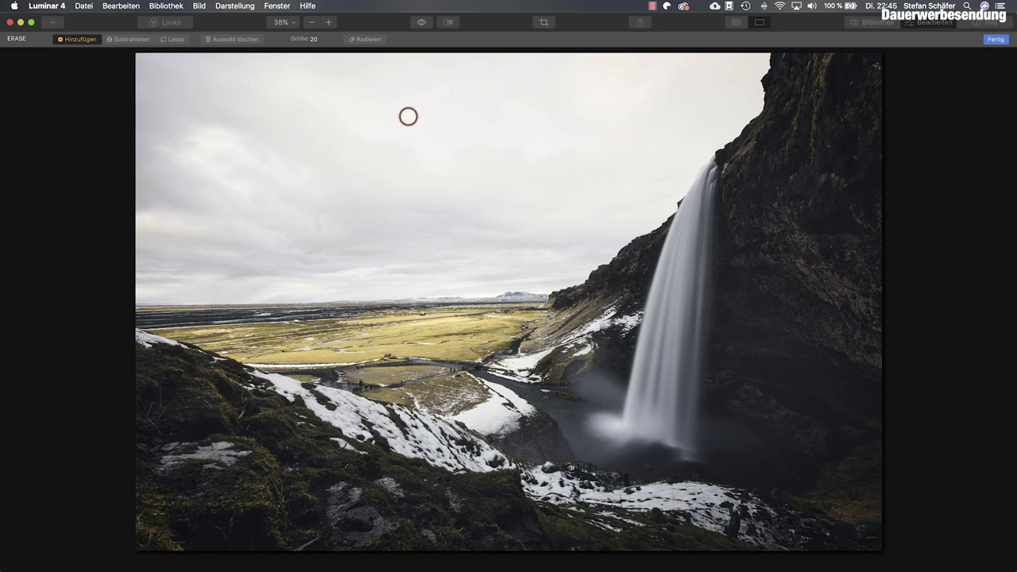
key(alt)
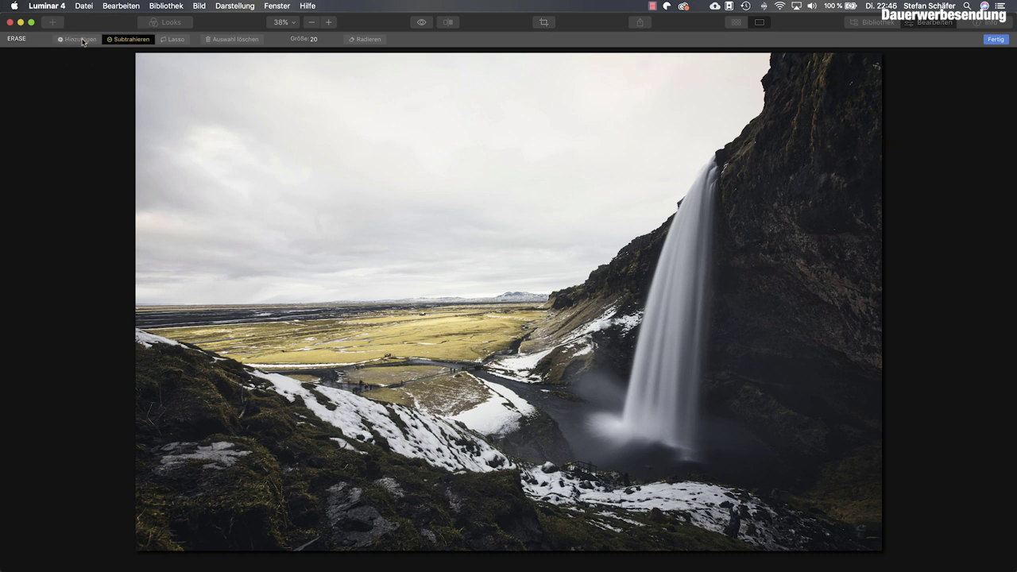
click(83, 42)
drag(317, 217, 319, 225)
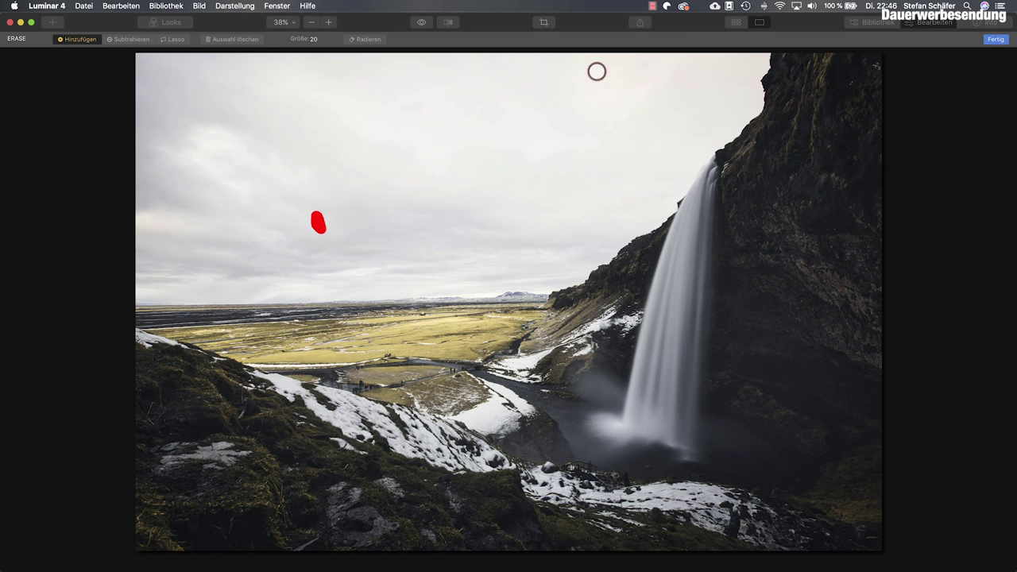
click(361, 40)
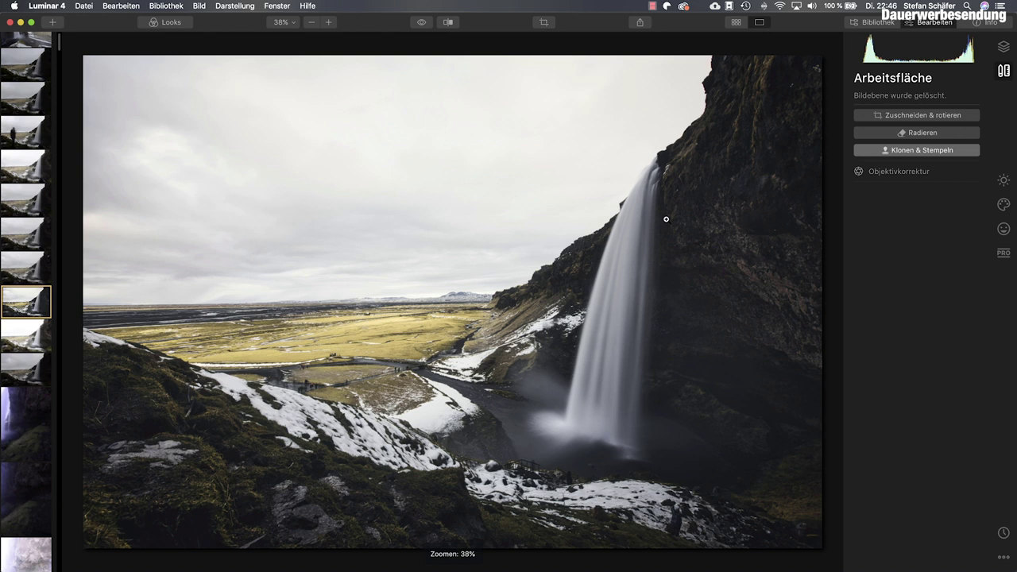
Compare the original and edited photo in the Vorher/Nachher split view, moving the divider across the image
click(448, 22)
drag(343, 260, 463, 352)
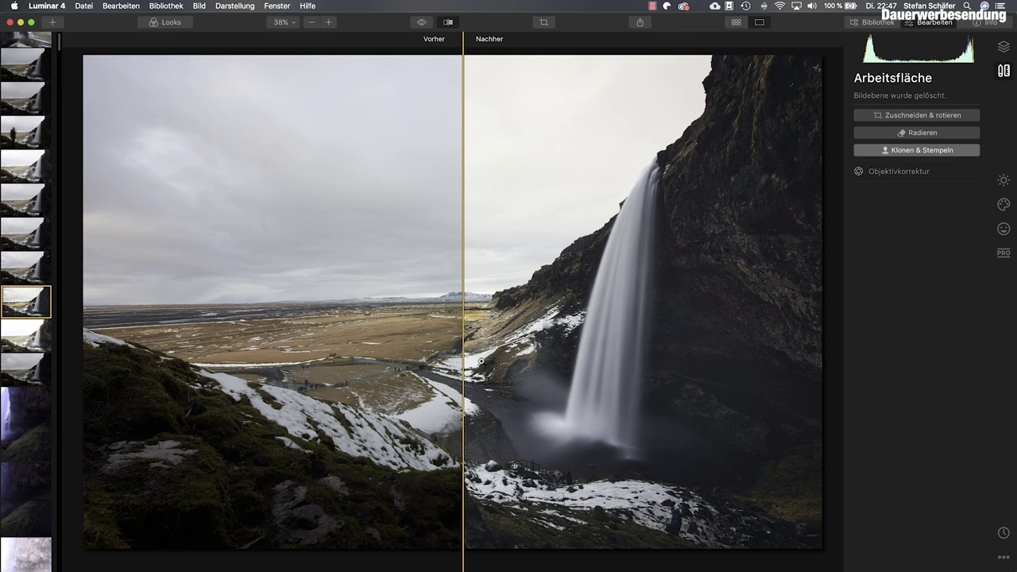
drag(463, 359, 429, 393)
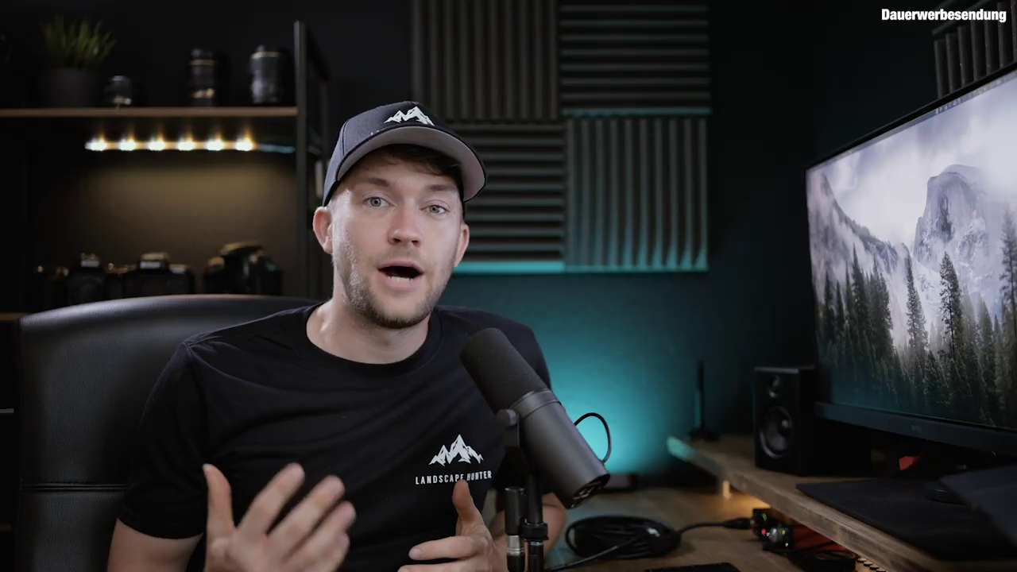